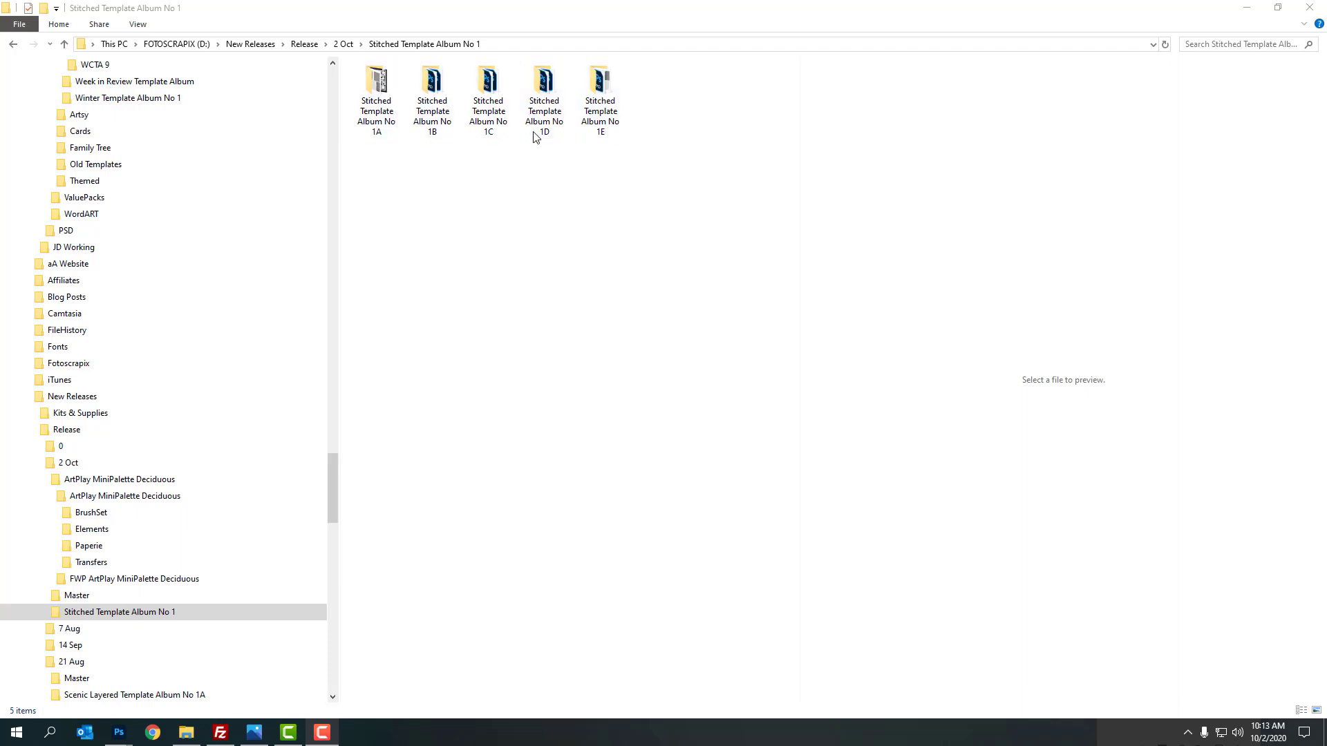
Step: Open the Stitched Template Album No 1A folder and preview the AASPN_StitchedTemplateAlbum1 overview image in a wider preview area
{"action": "double_click", "coordinate": [377, 100]}
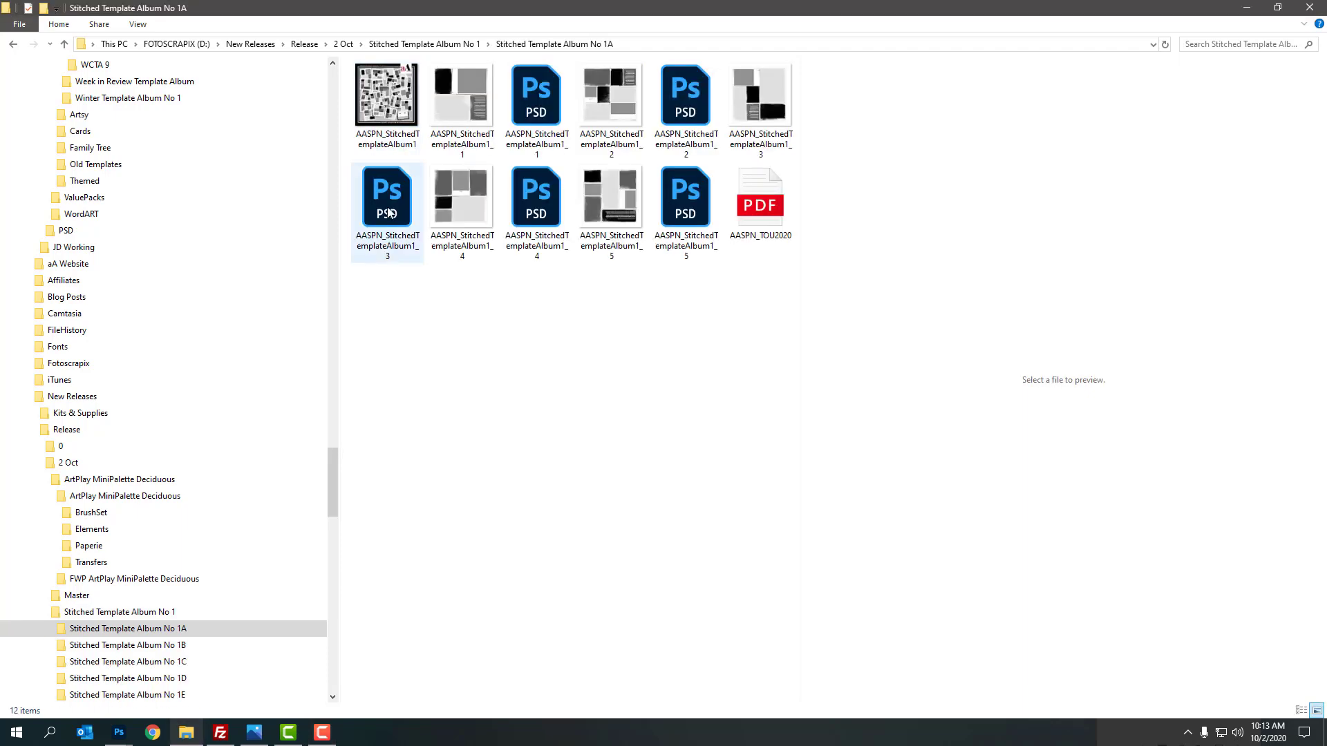
{"action": "left_click", "coordinate": [401, 114]}
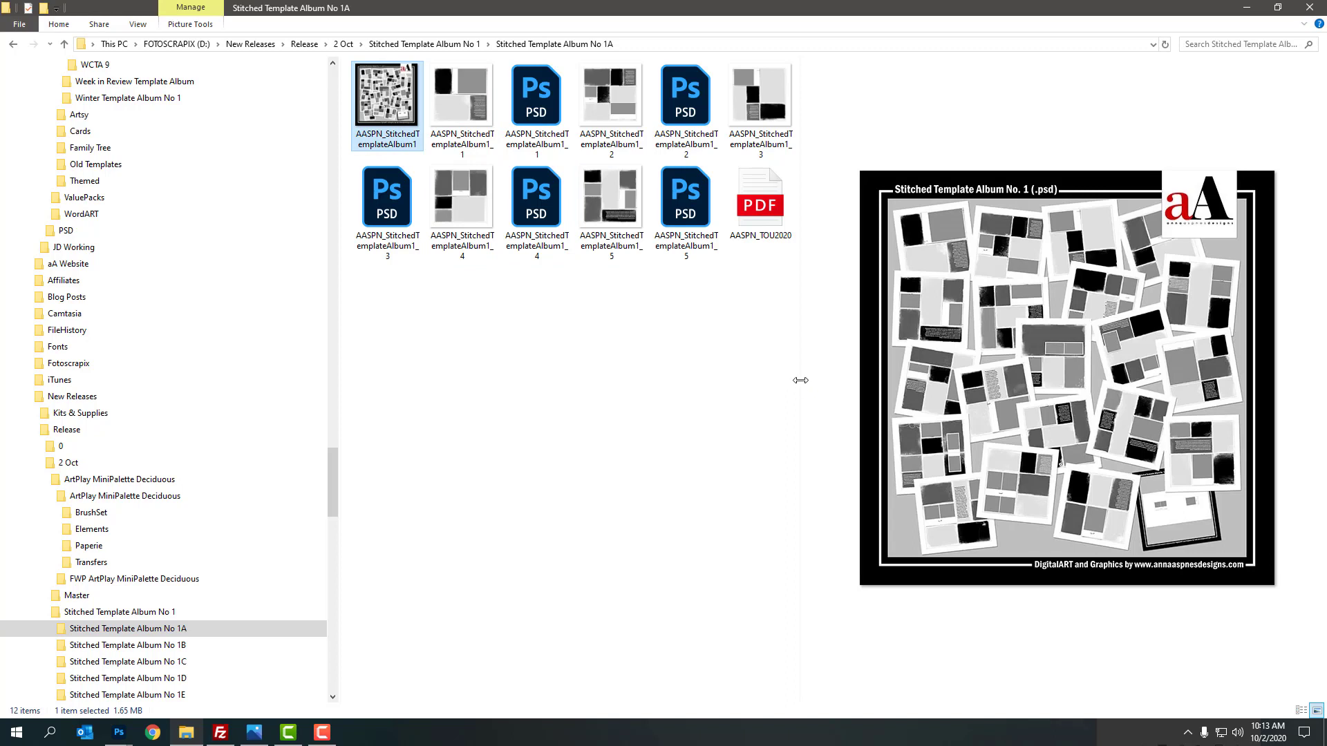
{"action": "left_click_drag", "start_coordinate": [800, 380], "coordinate": [634, 395]}
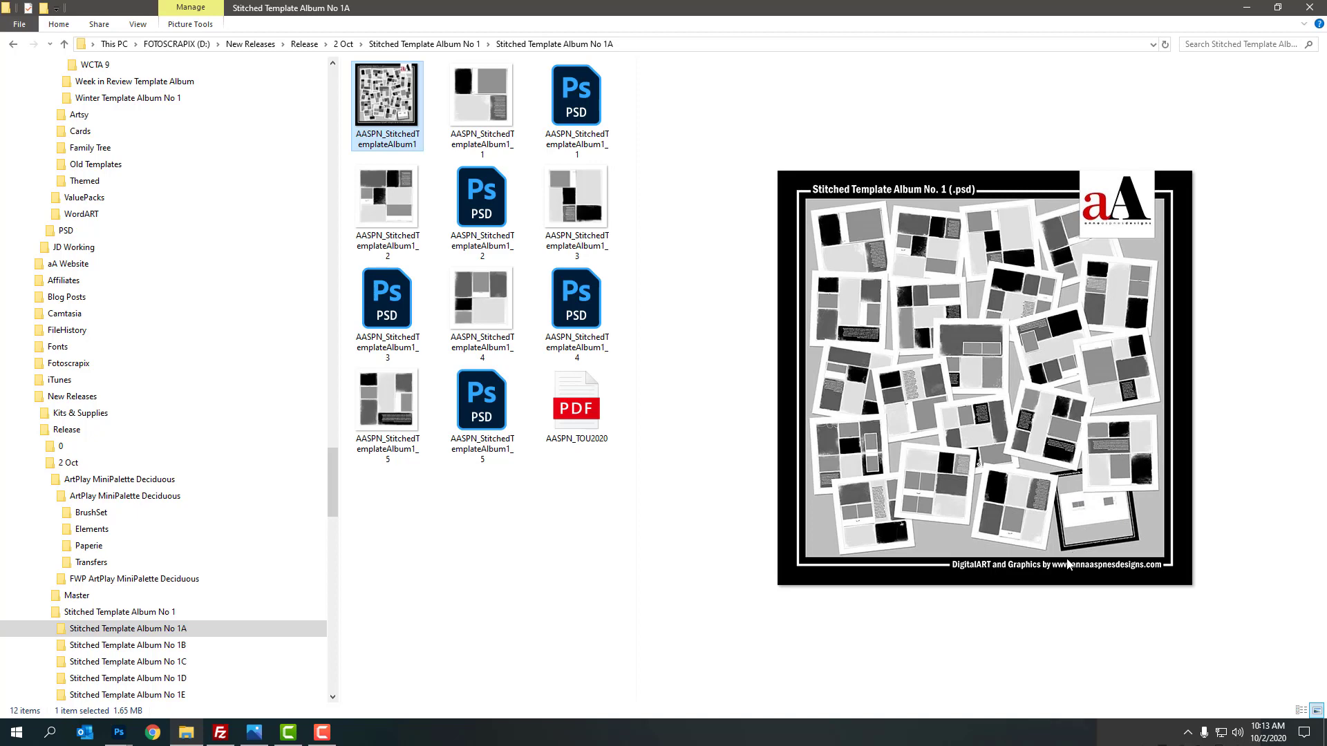
Step: Open the first page template, AASPN_StitchedTemplateAlbum1_1.psd, in Photoshop and dock it as a tab beside Untitled-1
{"action": "left_click", "coordinate": [490, 107]}
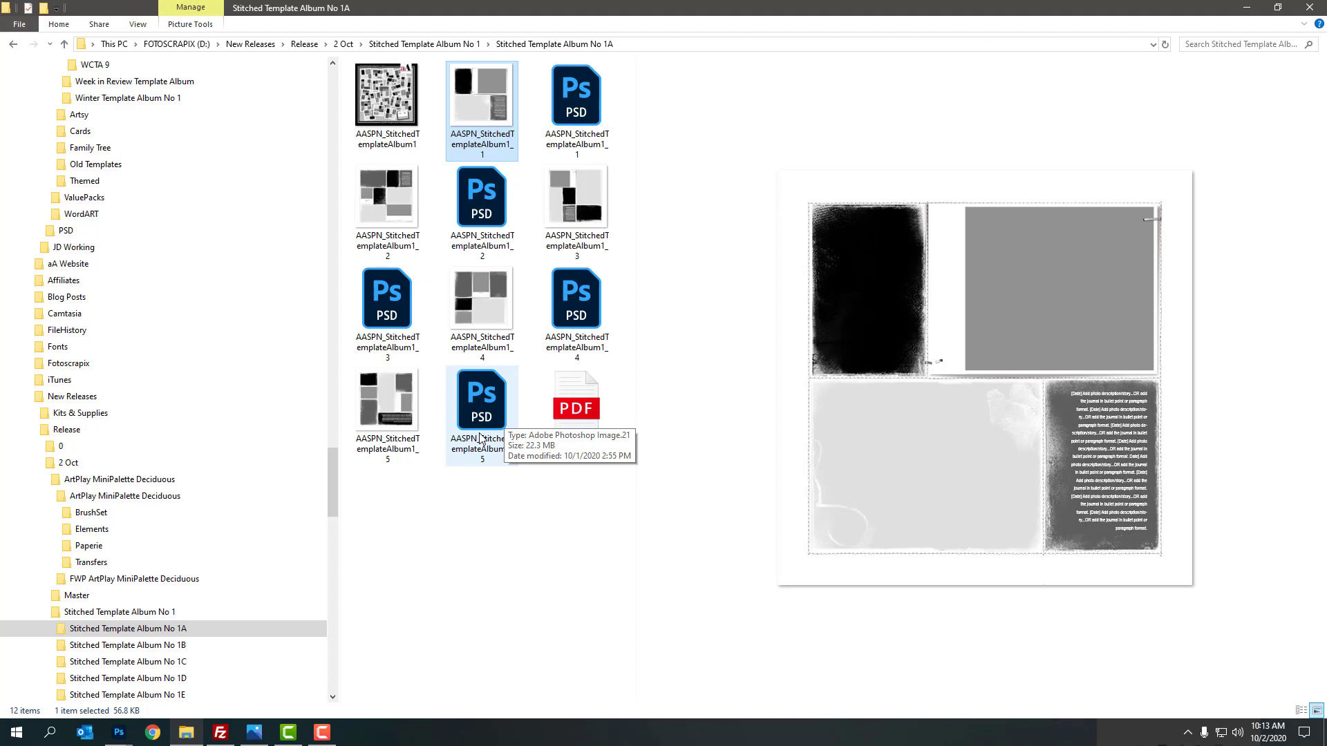
{"action": "left_click_drag", "start_coordinate": [575, 118], "coordinate": [78, 670]}
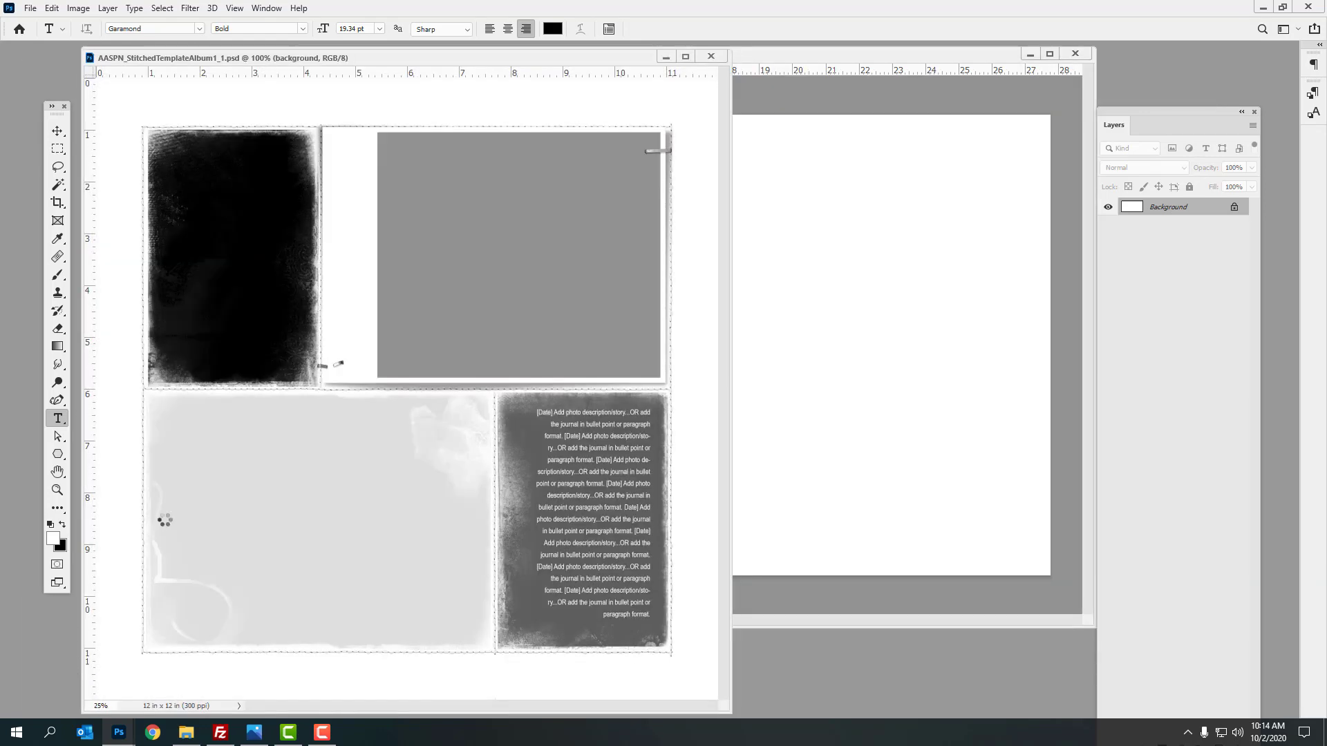
{"action": "left_click_drag", "start_coordinate": [376, 58], "coordinate": [472, 71]}
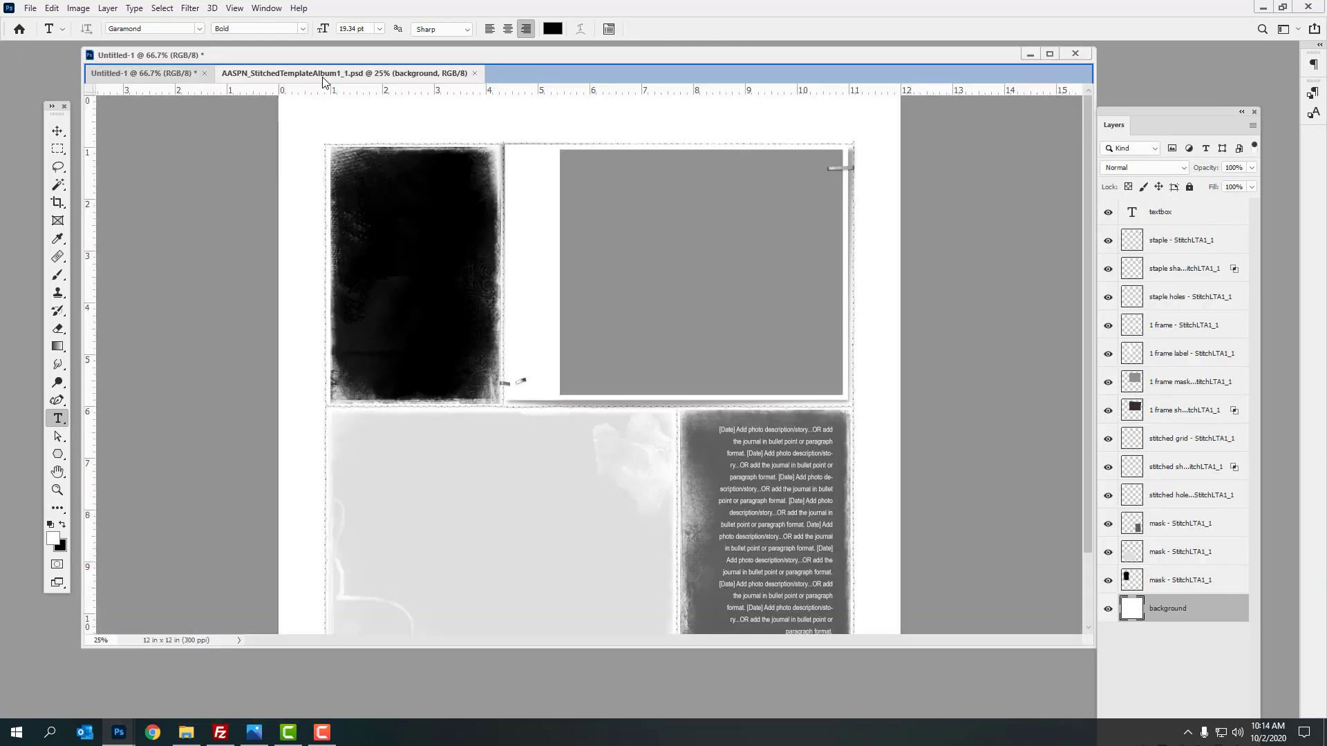
Step: Hide the stitched grid layer and the stitched shadow layer directly beneath it
{"action": "left_click", "coordinate": [237, 10]}
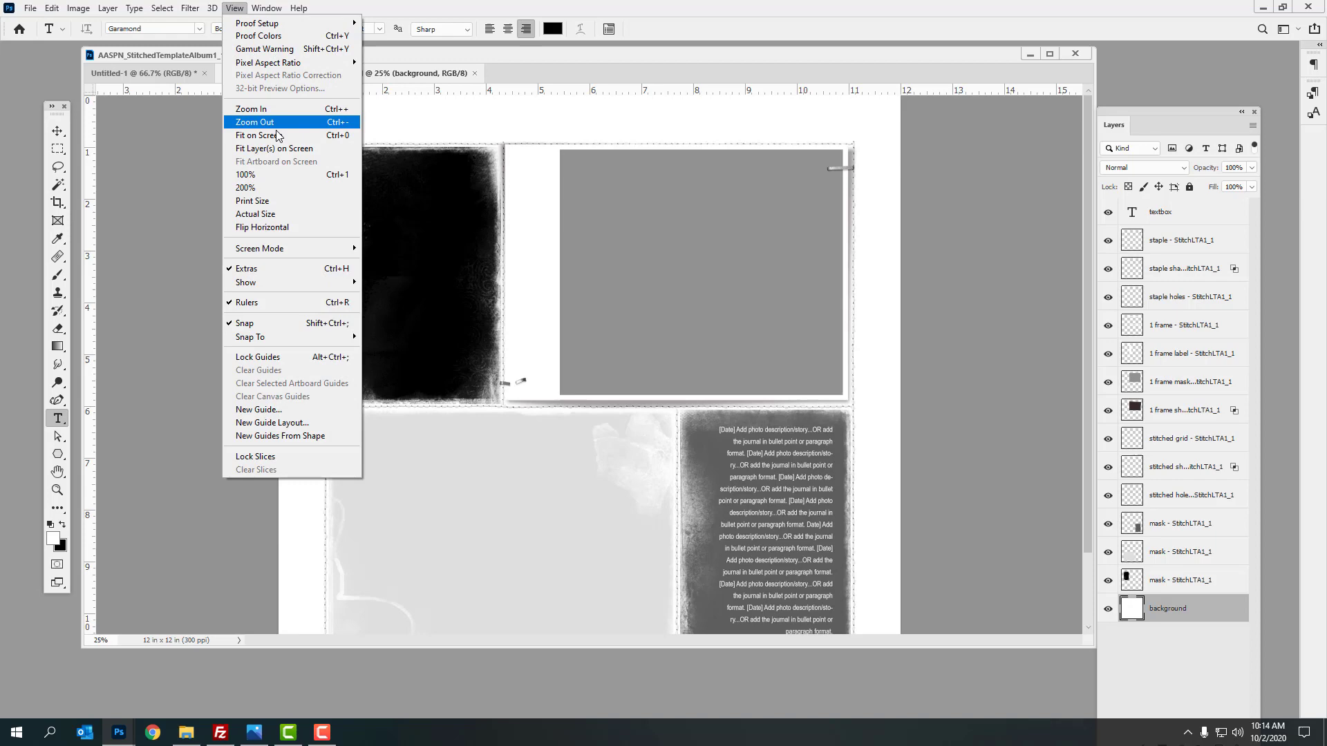
{"action": "left_click", "coordinate": [272, 175]}
{"action": "left_click", "coordinate": [234, 8]}
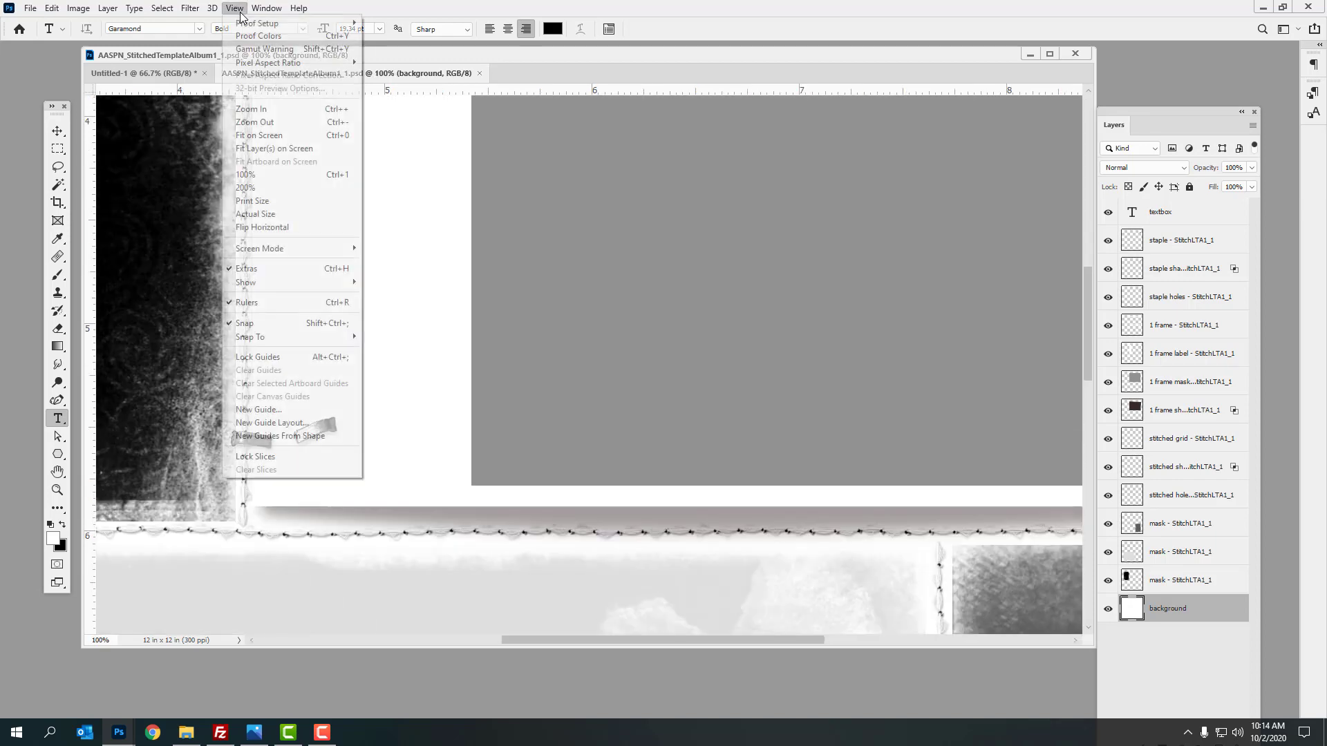
{"action": "left_click", "coordinate": [259, 109]}
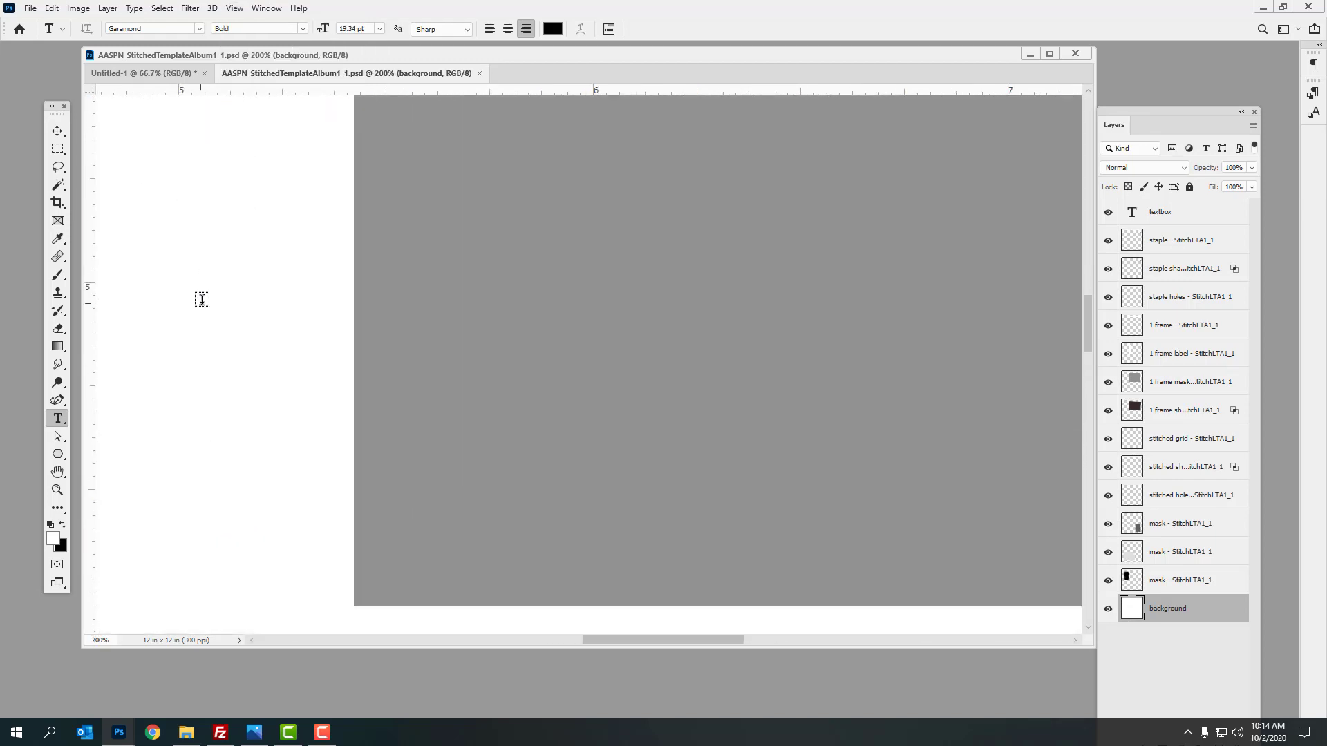
{"action": "left_click_drag", "start_coordinate": [199, 307], "coordinate": [694, 481]}
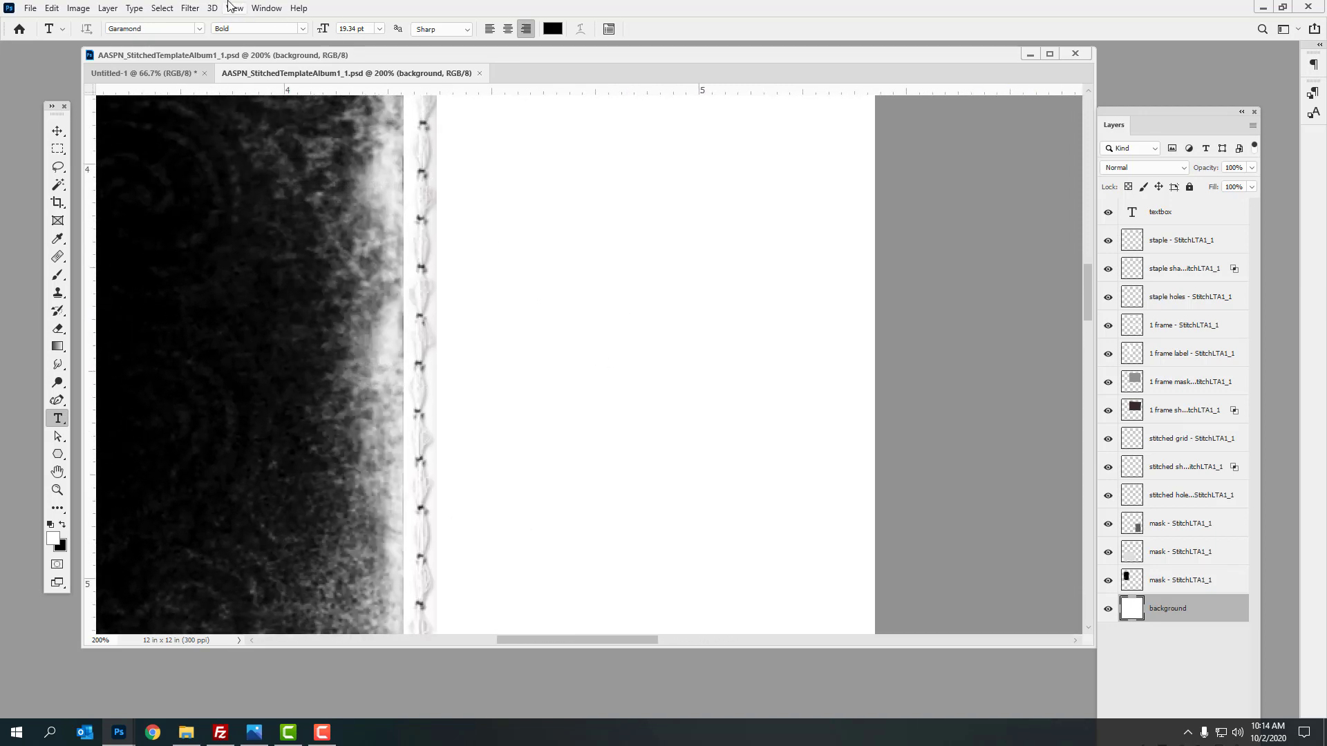
{"action": "left_click", "coordinate": [234, 7]}
{"action": "left_click", "coordinate": [255, 122]}
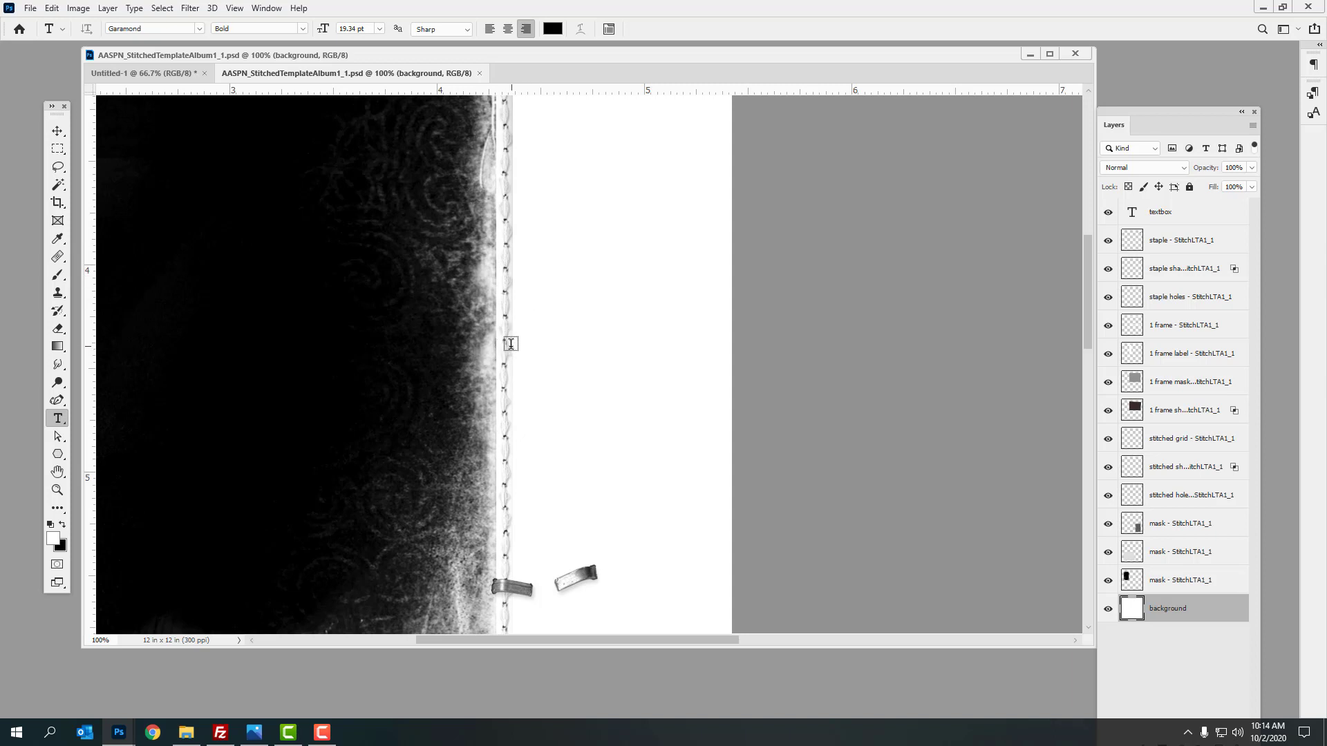
{"action": "left_click", "coordinate": [1108, 440]}
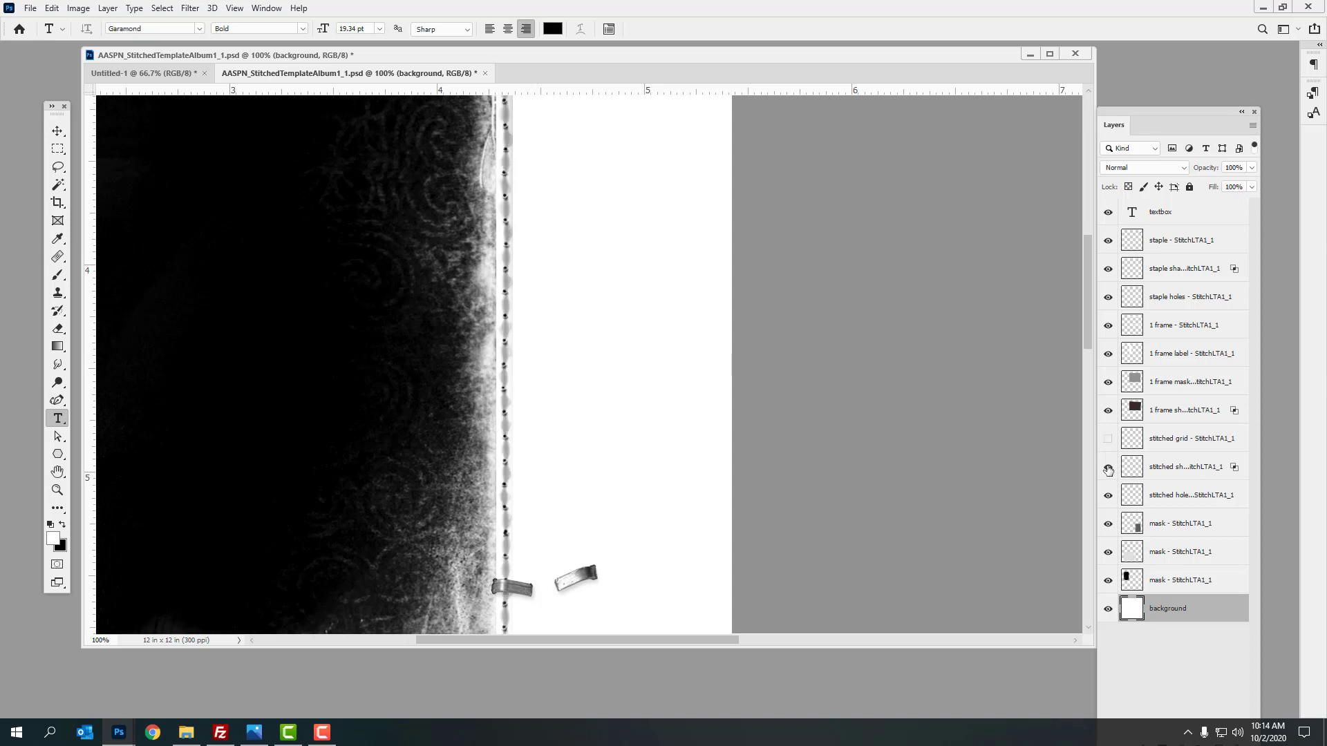
{"action": "left_click", "coordinate": [1107, 468]}
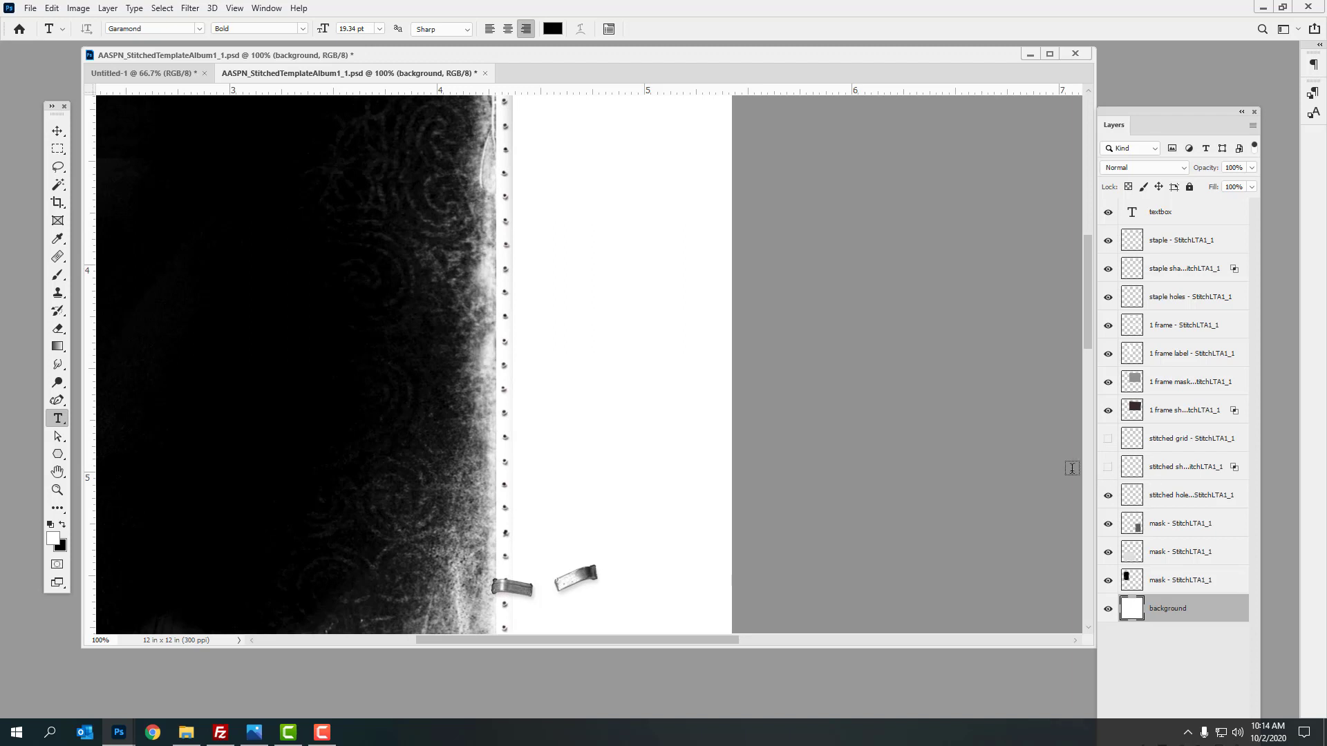
Step: Turn the visibility of the stitched grid layer back on
{"action": "left_click", "coordinate": [233, 9]}
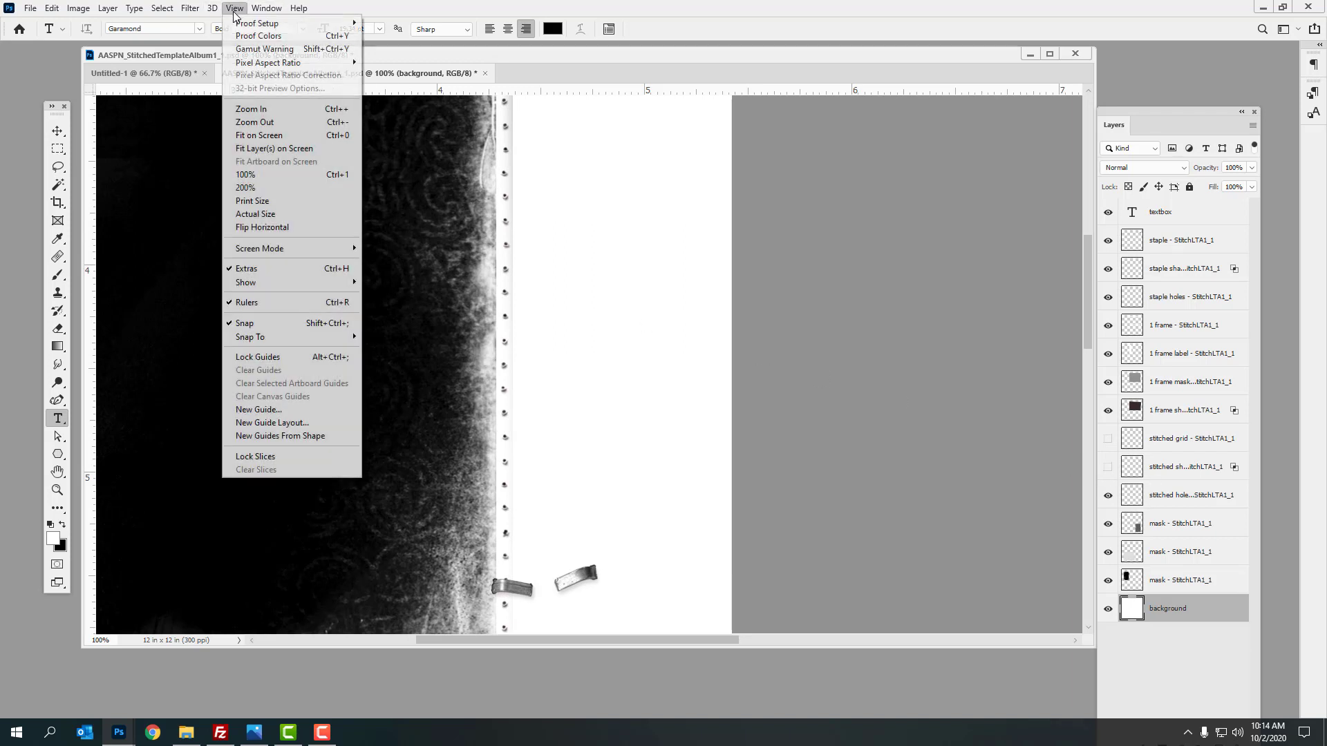
{"action": "left_click", "coordinate": [261, 123]}
{"action": "left_click", "coordinate": [261, 123]}
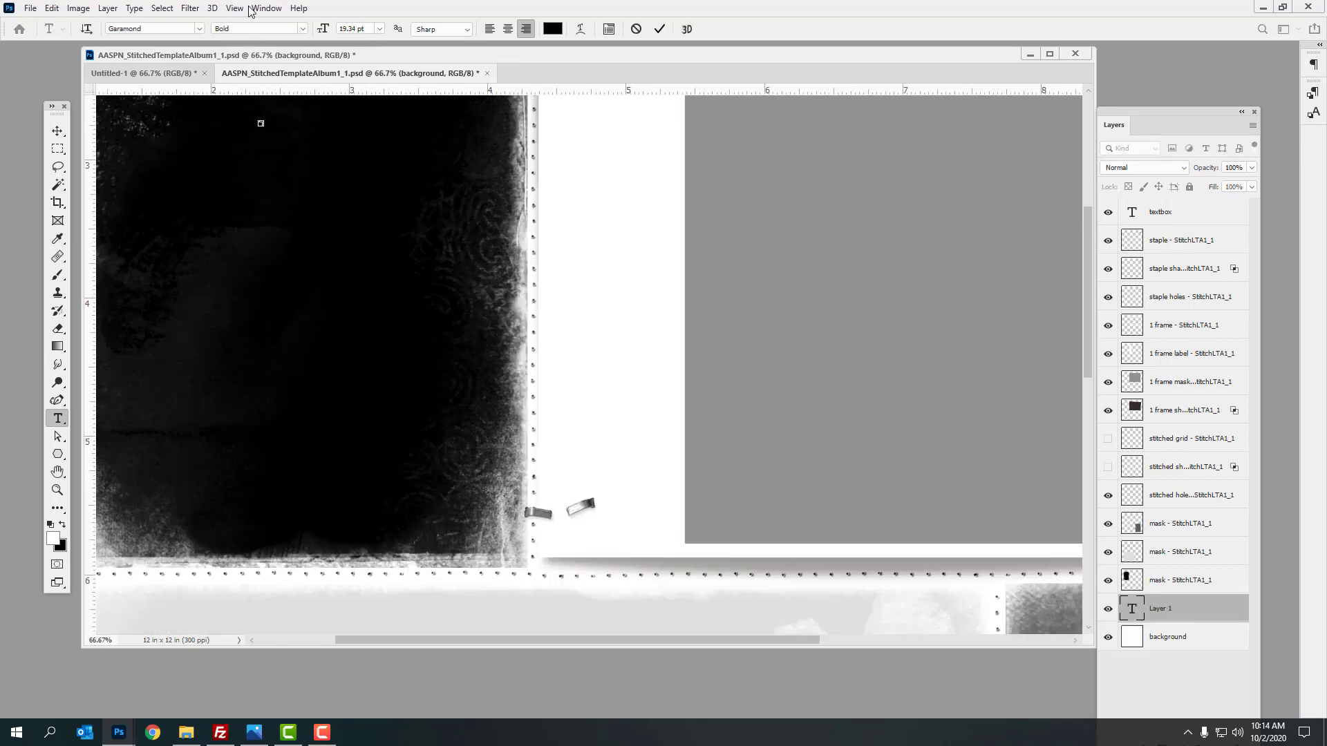
{"action": "left_click", "coordinate": [636, 28]}
{"action": "left_click", "coordinate": [233, 9]}
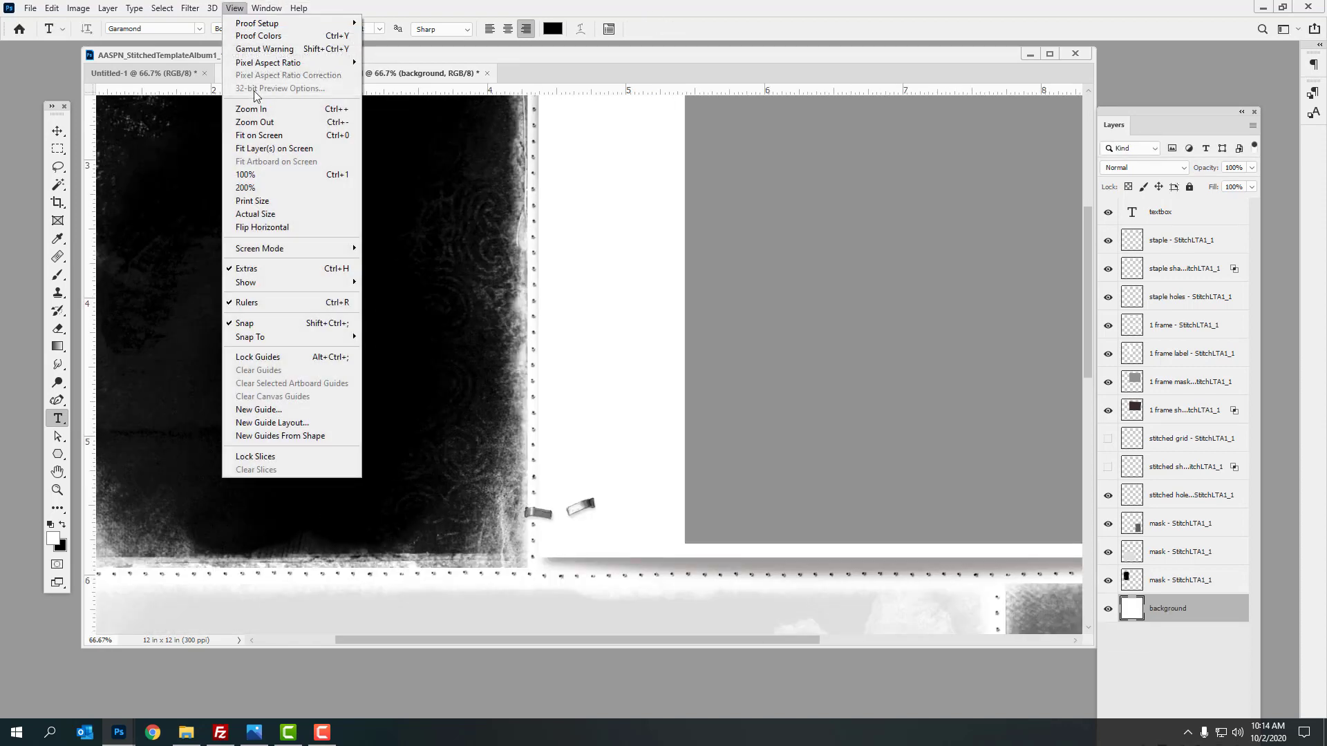
{"action": "left_click", "coordinate": [265, 125]}
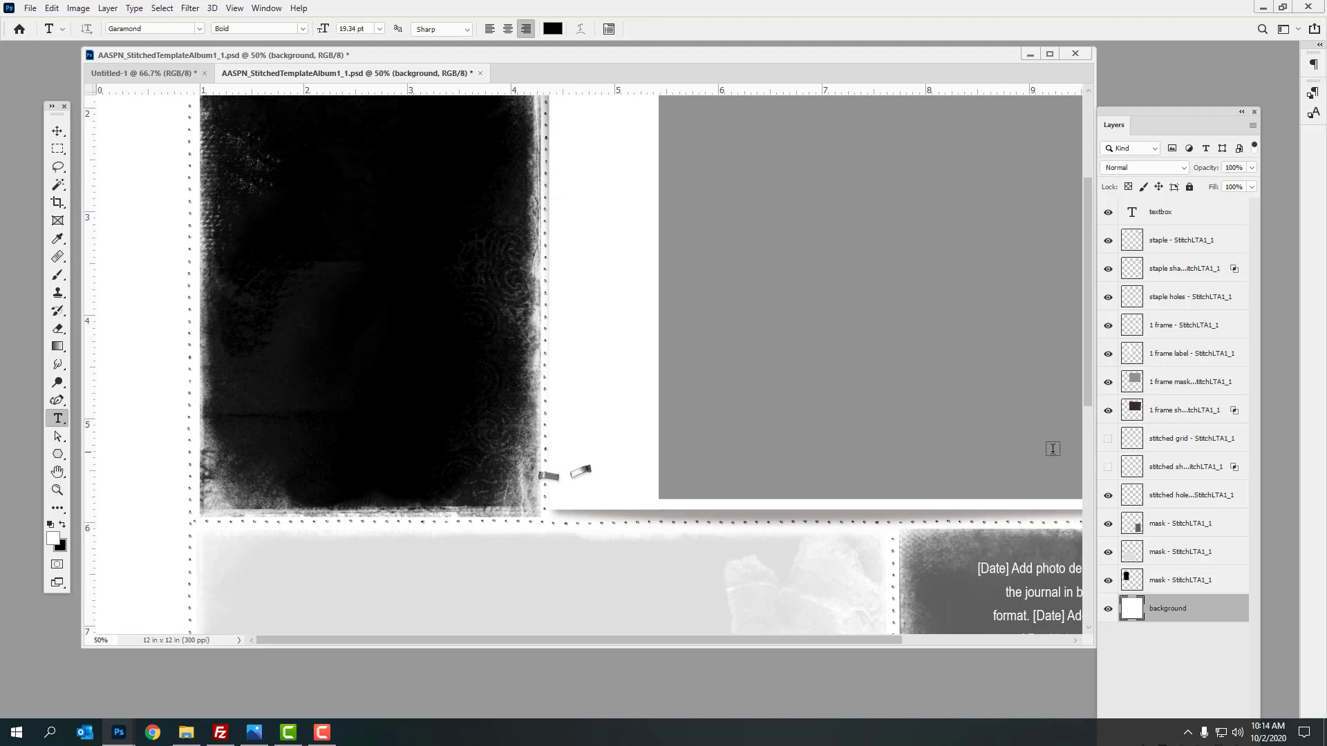
{"action": "left_click", "coordinate": [1108, 439]}
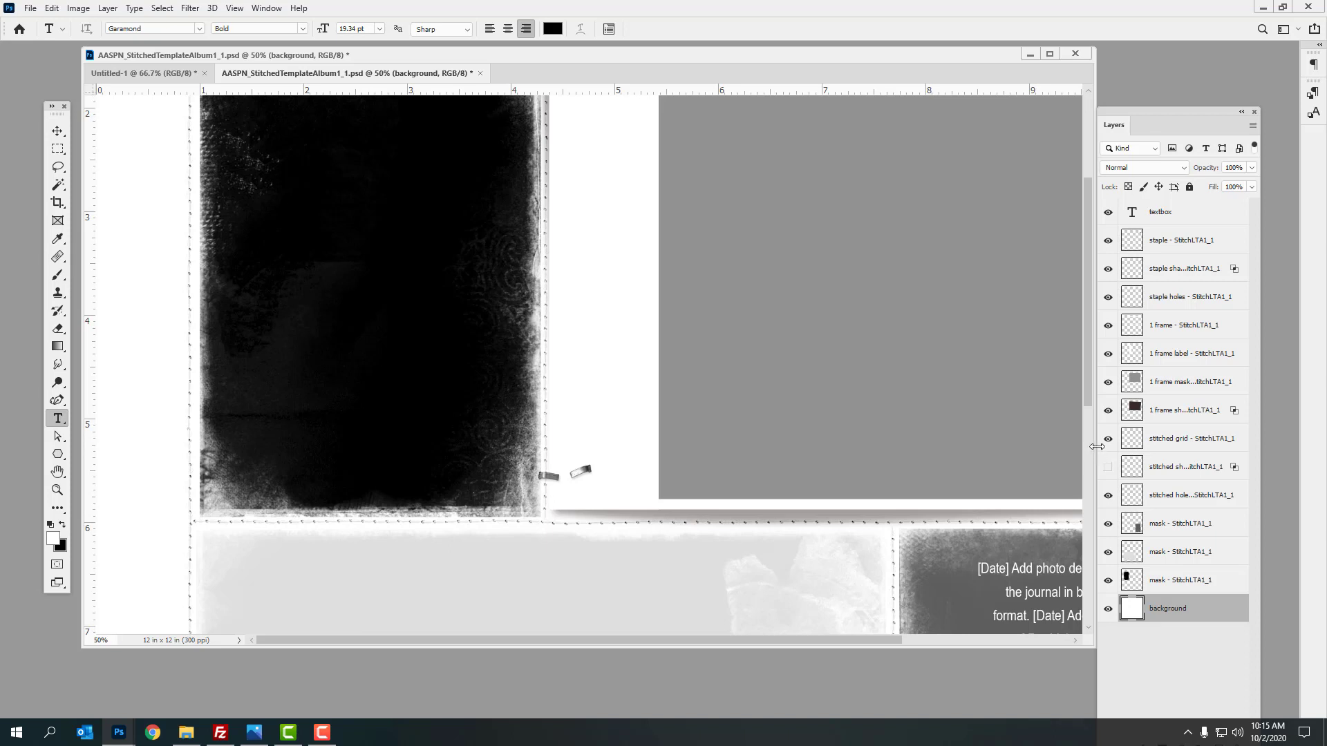
{"action": "left_click", "coordinate": [107, 8]}
{"action": "mouse_move", "coordinate": [145, 147]}
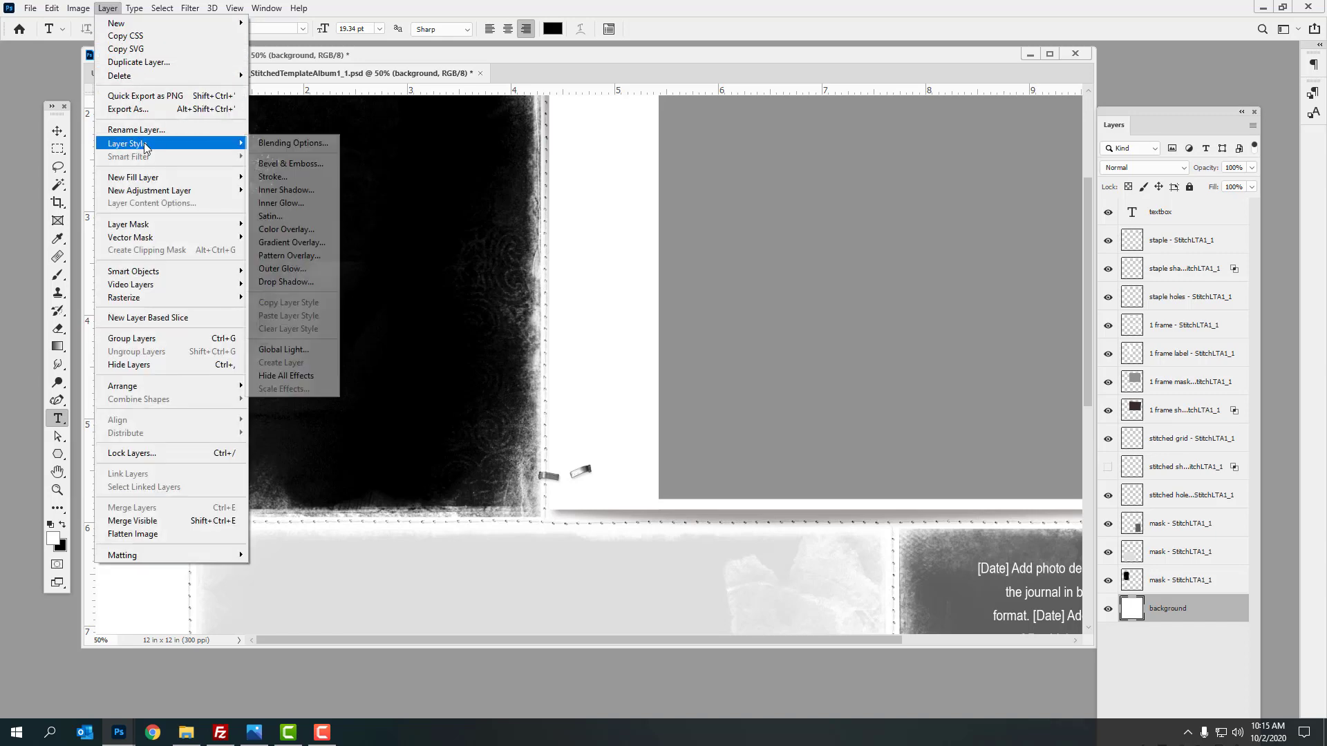
{"action": "left_click", "coordinate": [287, 228]}
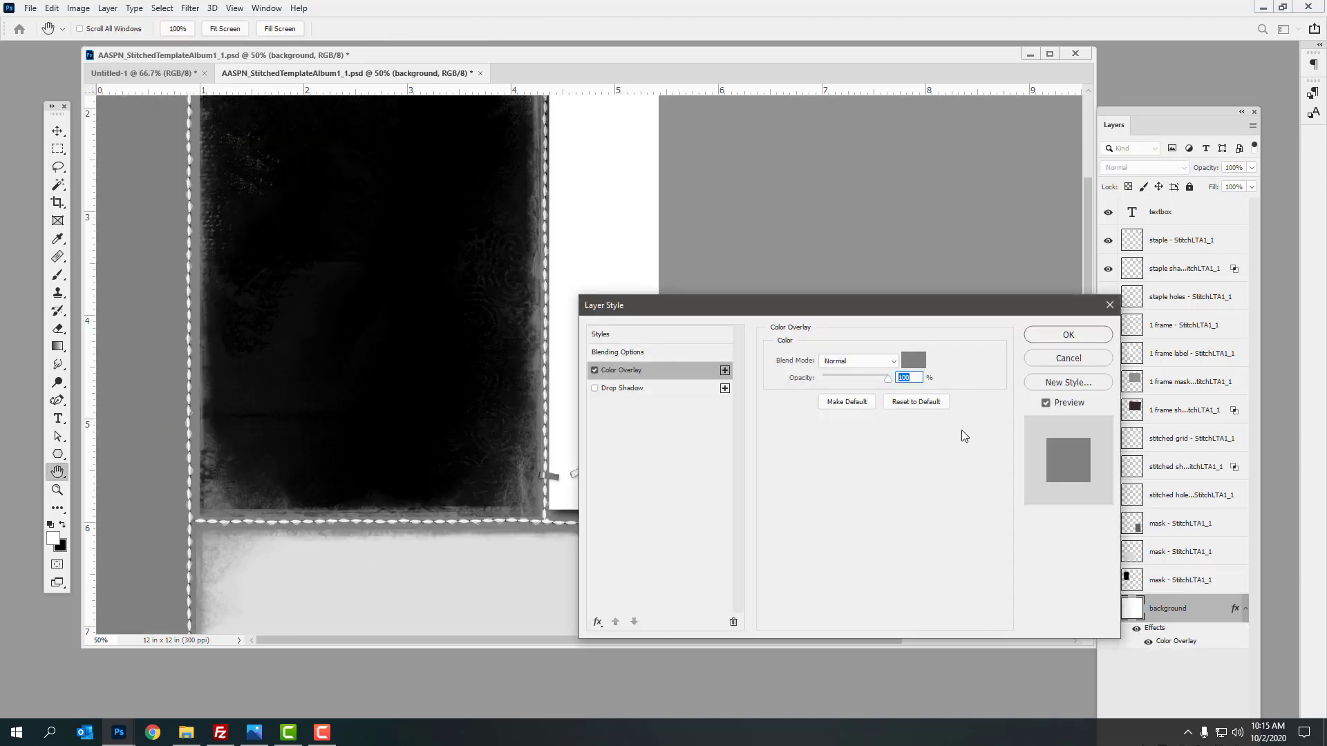
{"action": "left_click", "coordinate": [1068, 361]}
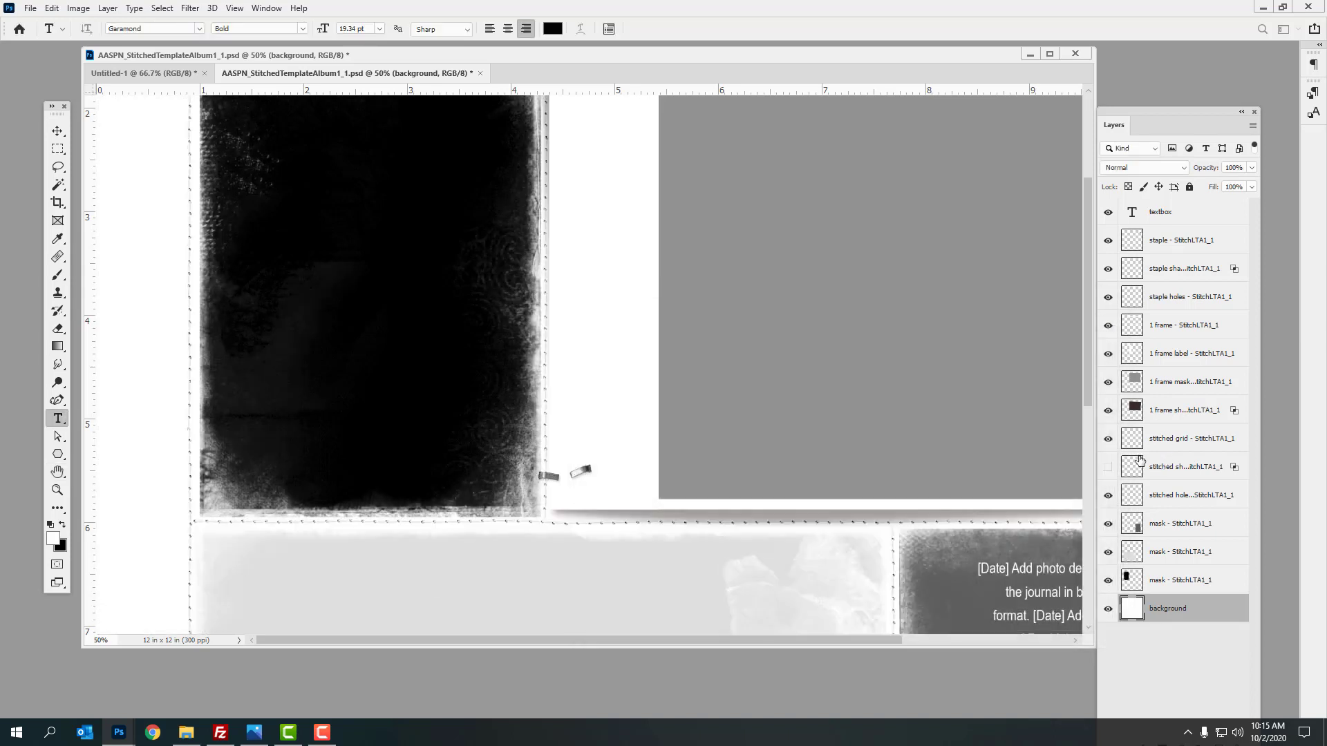
Step: Add a Color Overlay style to the stitched grid layer using the light blue color 91bef5
{"action": "left_click", "coordinate": [1173, 441]}
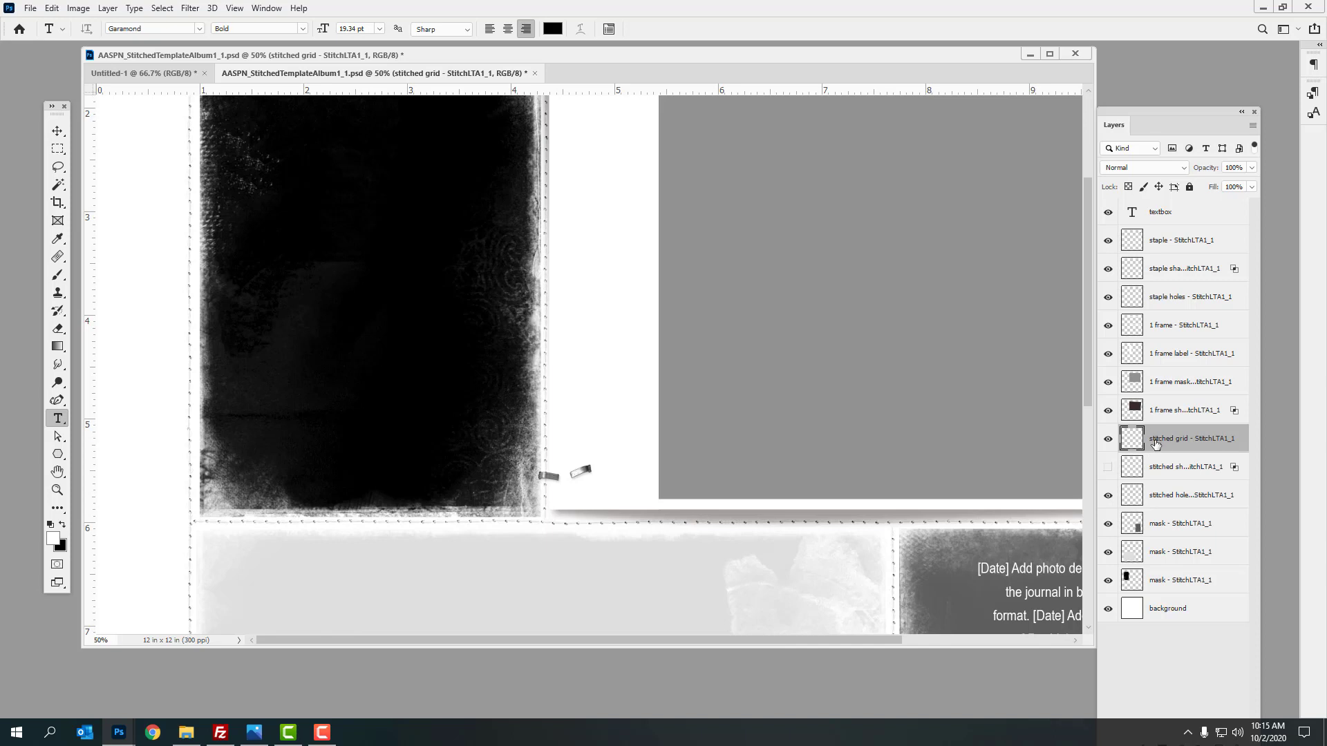
{"action": "left_click", "coordinate": [108, 8]}
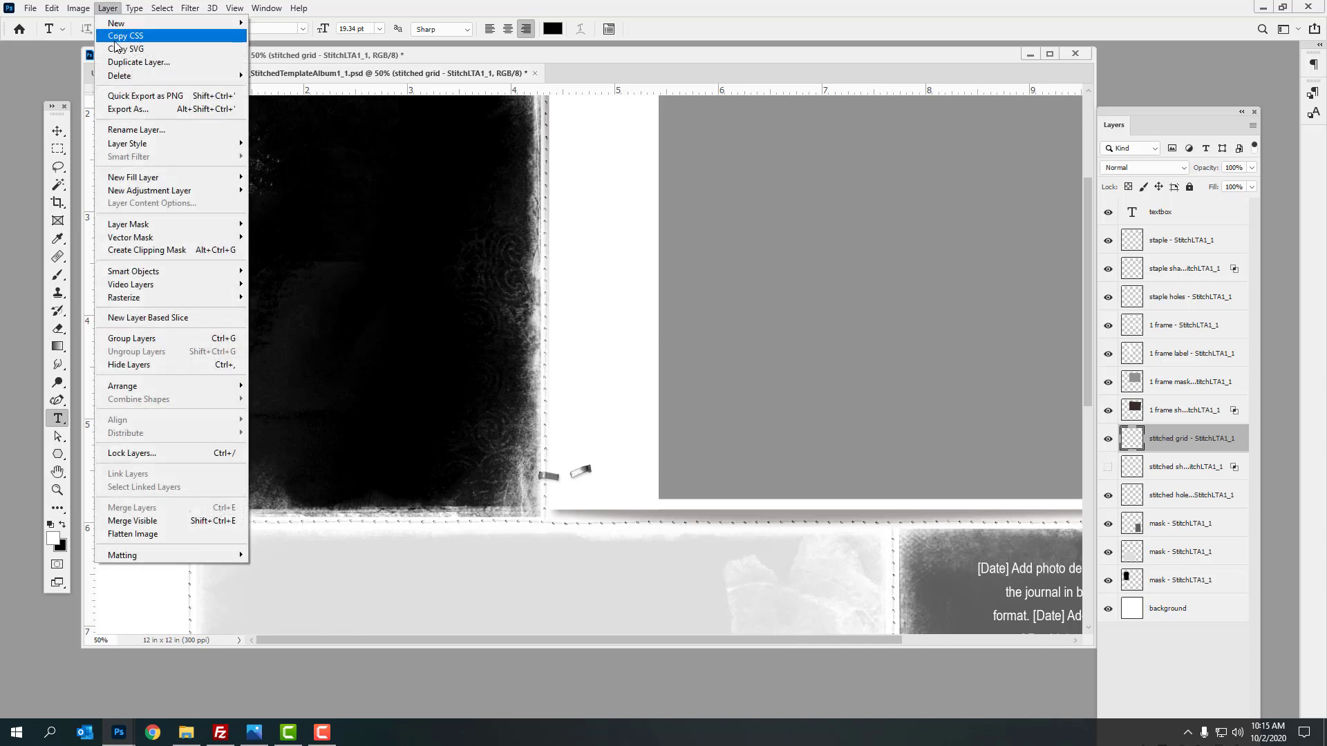
{"action": "mouse_move", "coordinate": [142, 145]}
{"action": "left_click", "coordinate": [337, 229]}
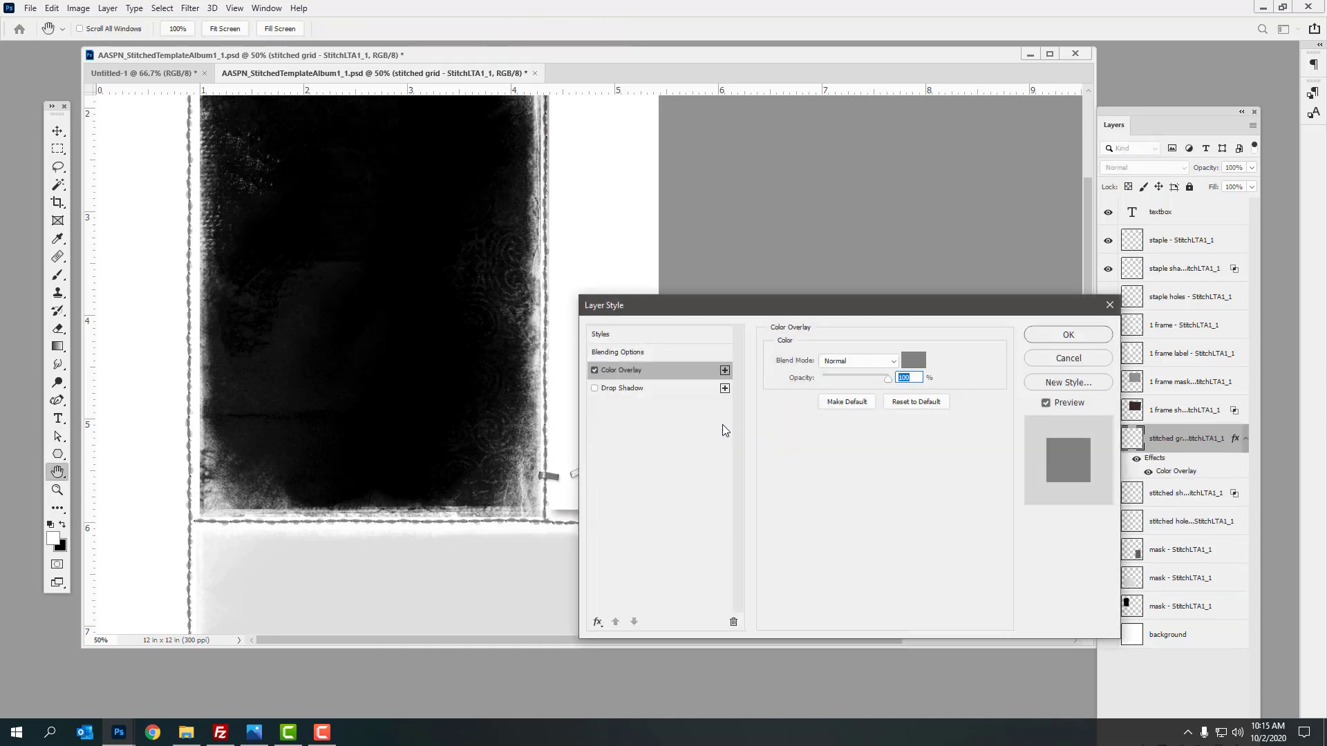
{"action": "left_click", "coordinate": [911, 360]}
{"action": "left_click", "coordinate": [802, 539]}
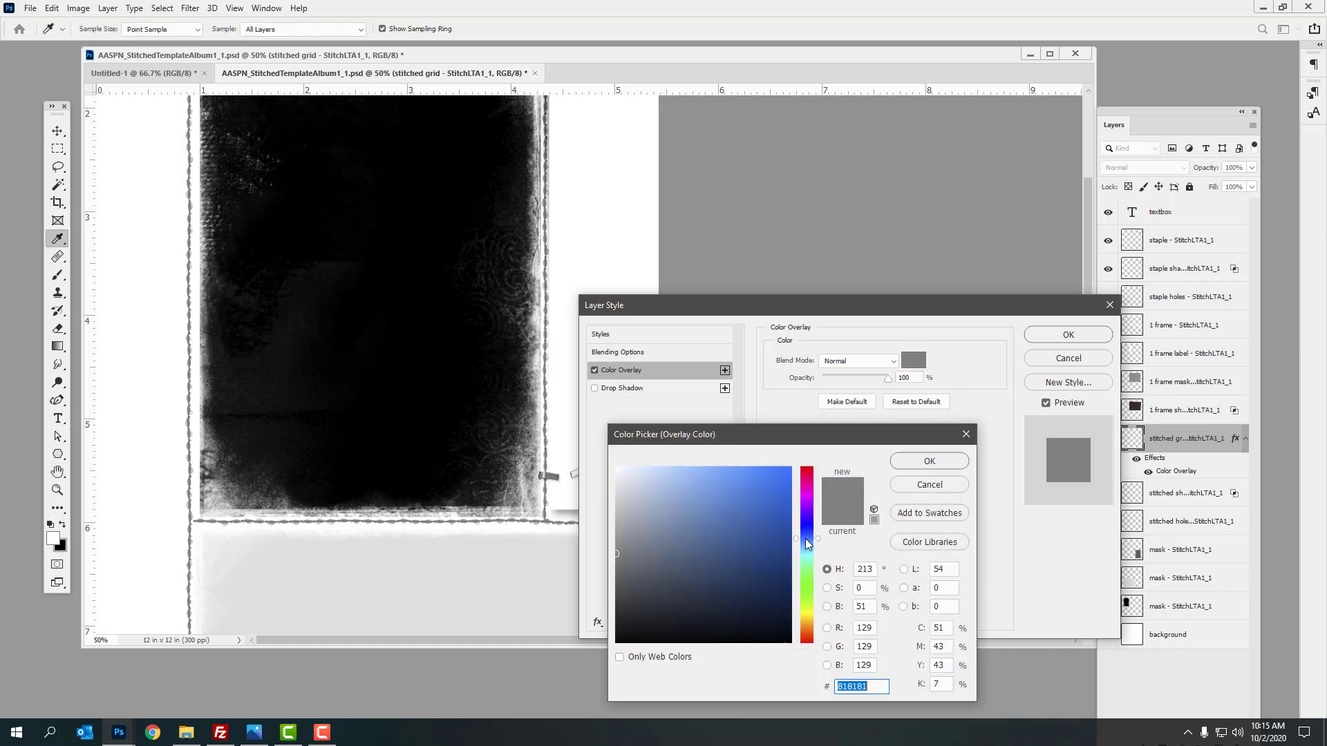
{"action": "left_click", "coordinate": [687, 473]}
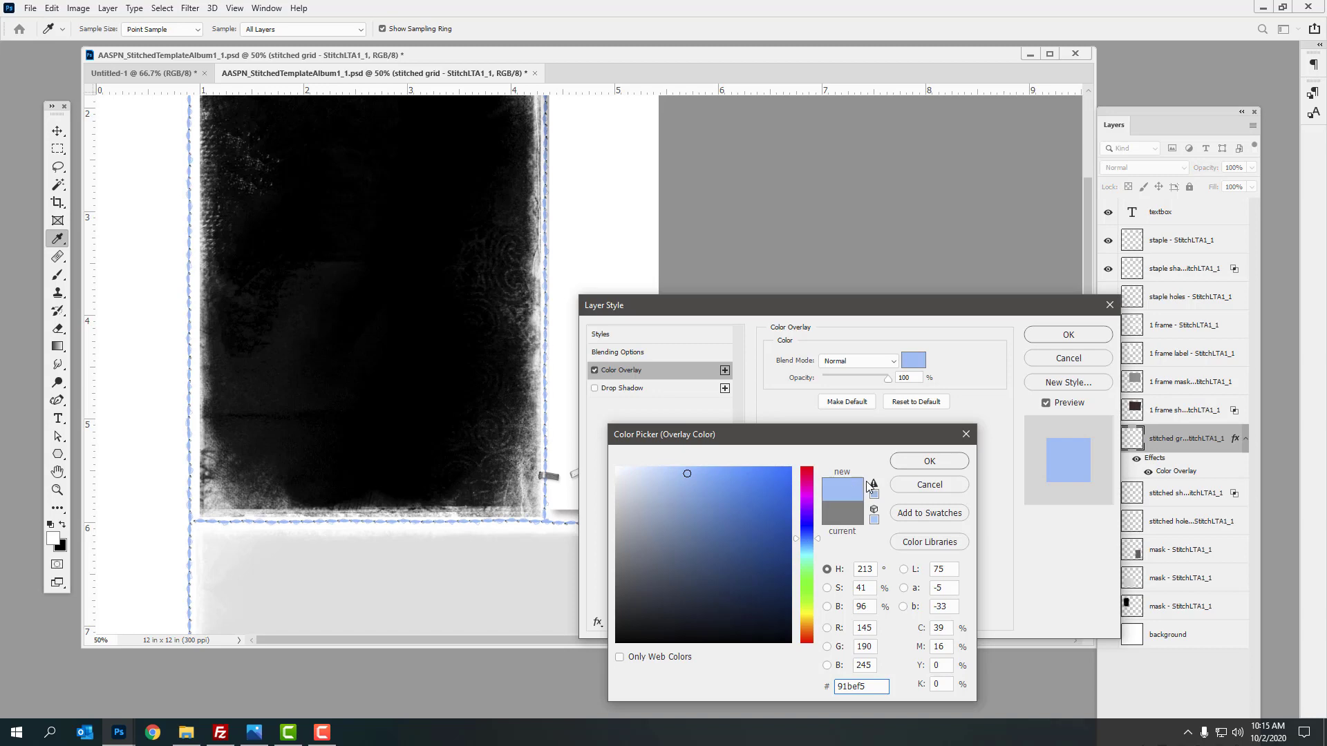
{"action": "left_click", "coordinate": [899, 461]}
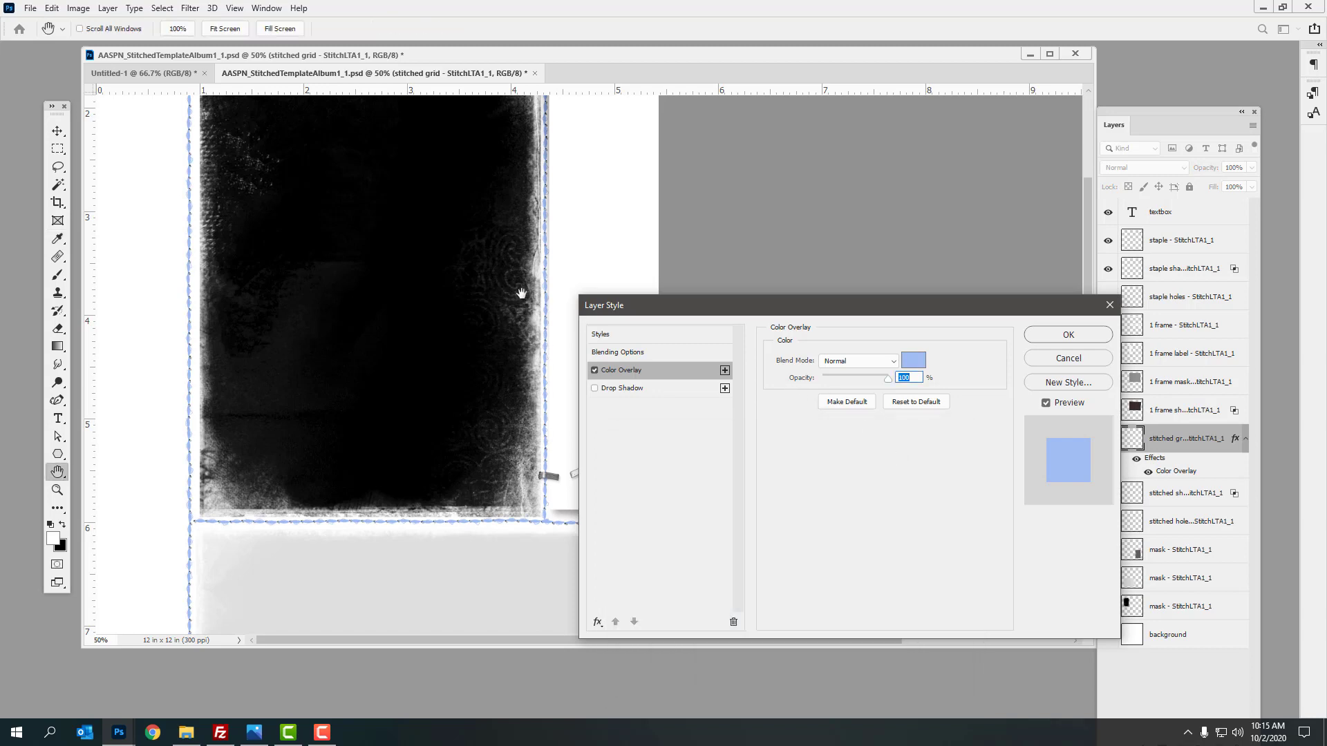
Step: Set the blue overlay's blend mode to Multiply and its opacity to 76%
{"action": "left_click", "coordinate": [894, 365]}
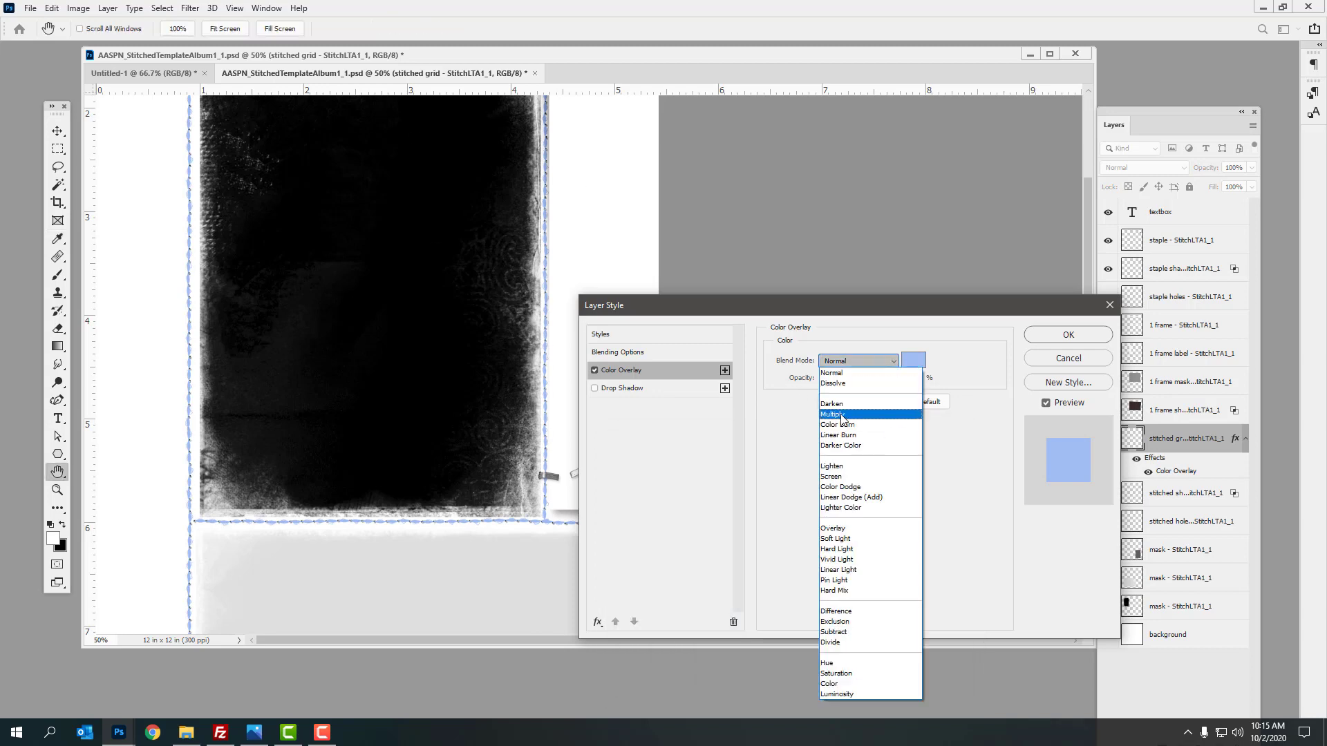
{"action": "left_click", "coordinate": [841, 415]}
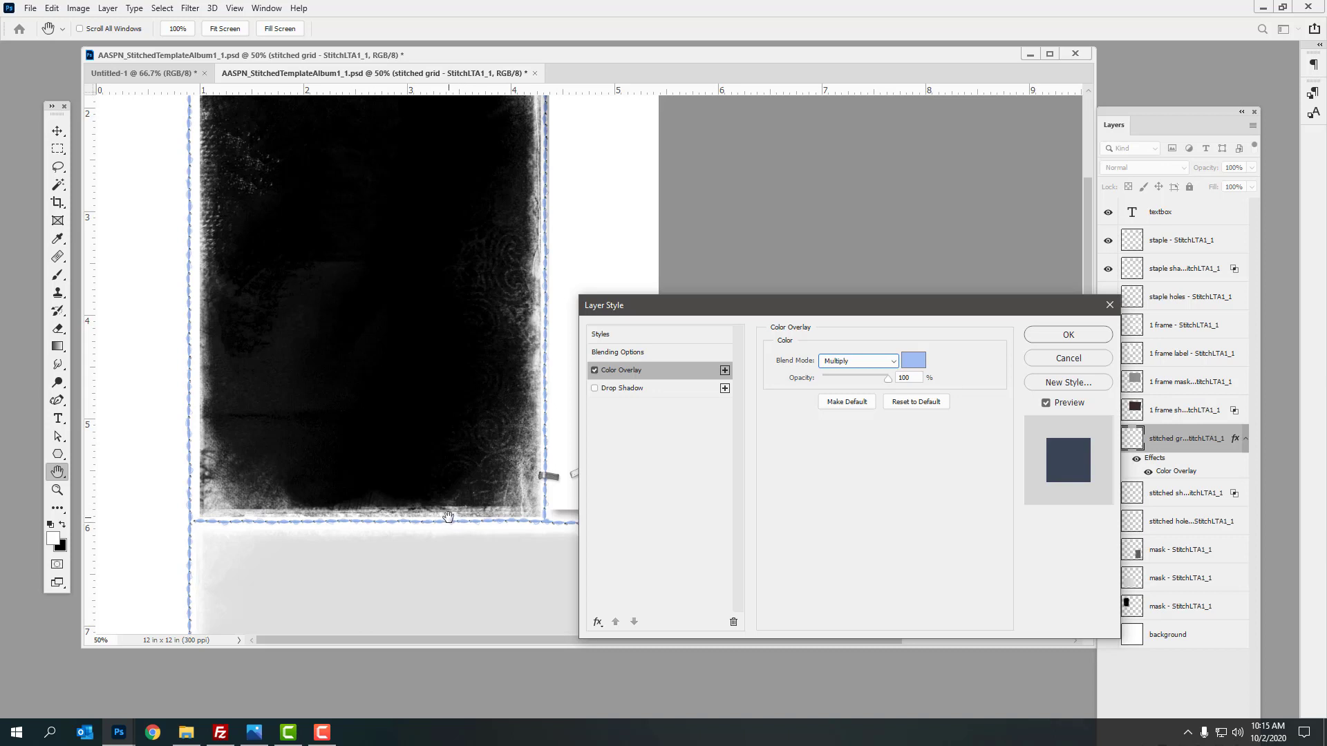
{"action": "left_click_drag", "start_coordinate": [889, 384], "coordinate": [876, 387]}
Step: Try the Linear Burn and Color Burn blend modes on the overlay, return to Multiply, and apply the layer style
{"action": "left_click", "coordinate": [894, 362]}
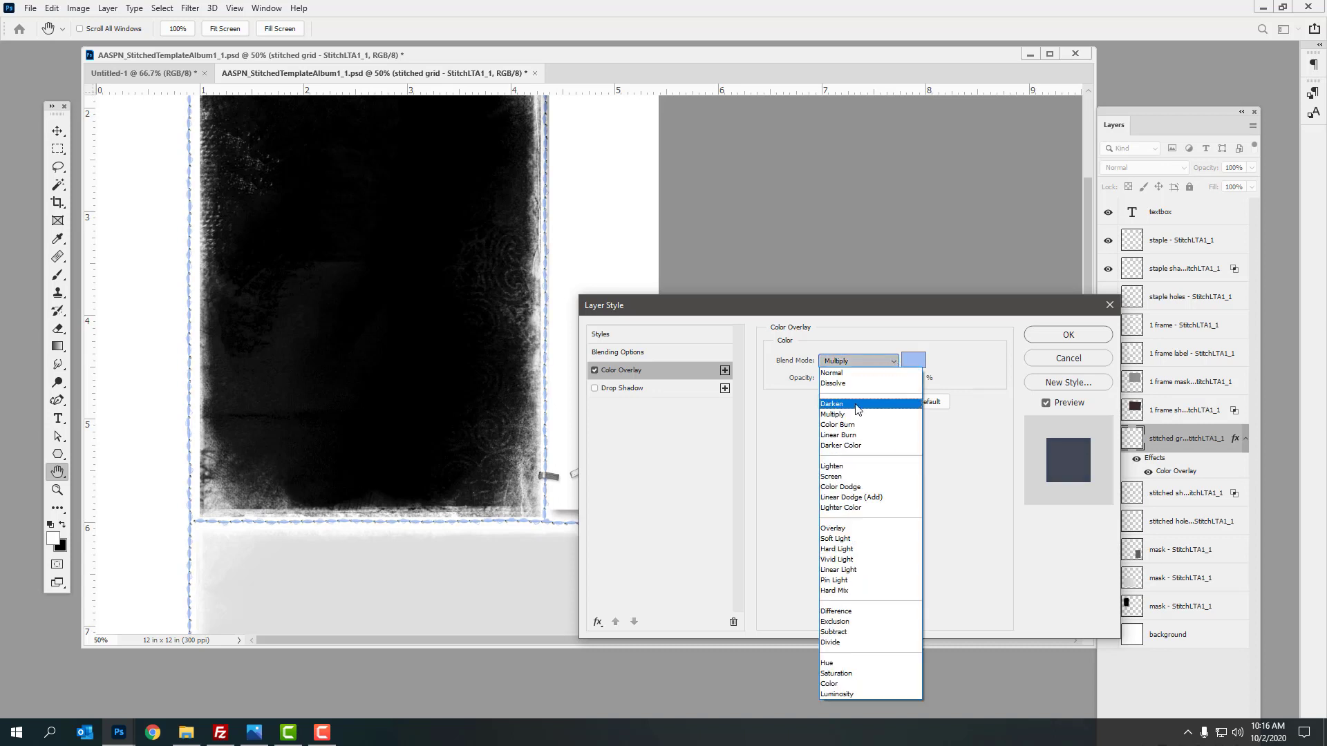
{"action": "left_click", "coordinate": [842, 435]}
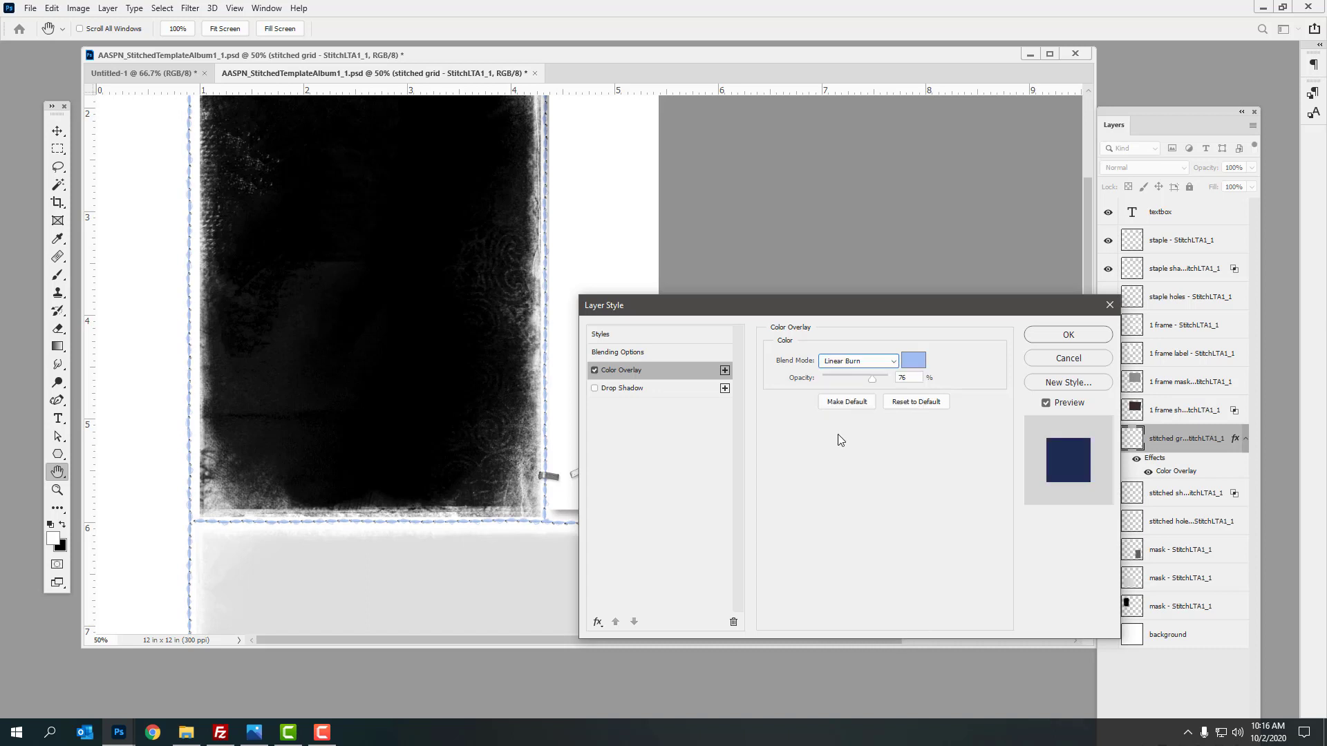
{"action": "left_click", "coordinate": [895, 362]}
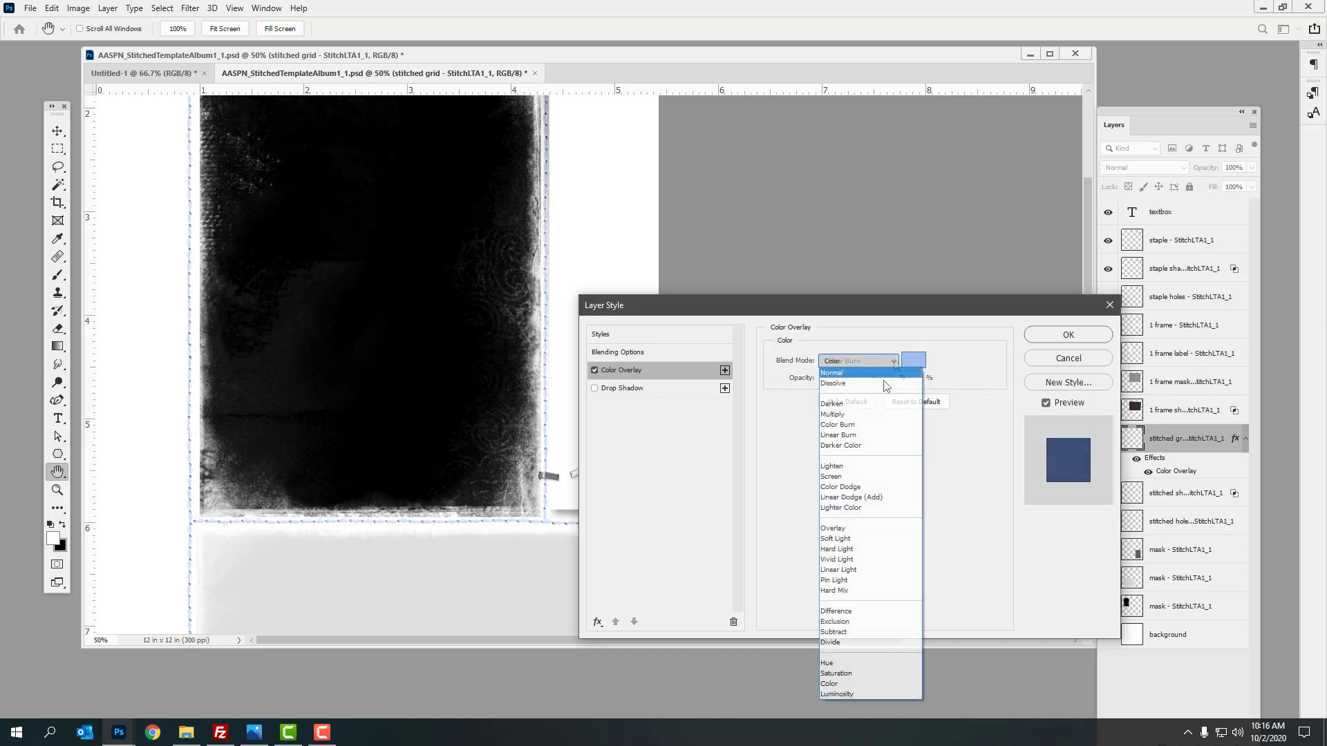
{"action": "left_click", "coordinate": [834, 414]}
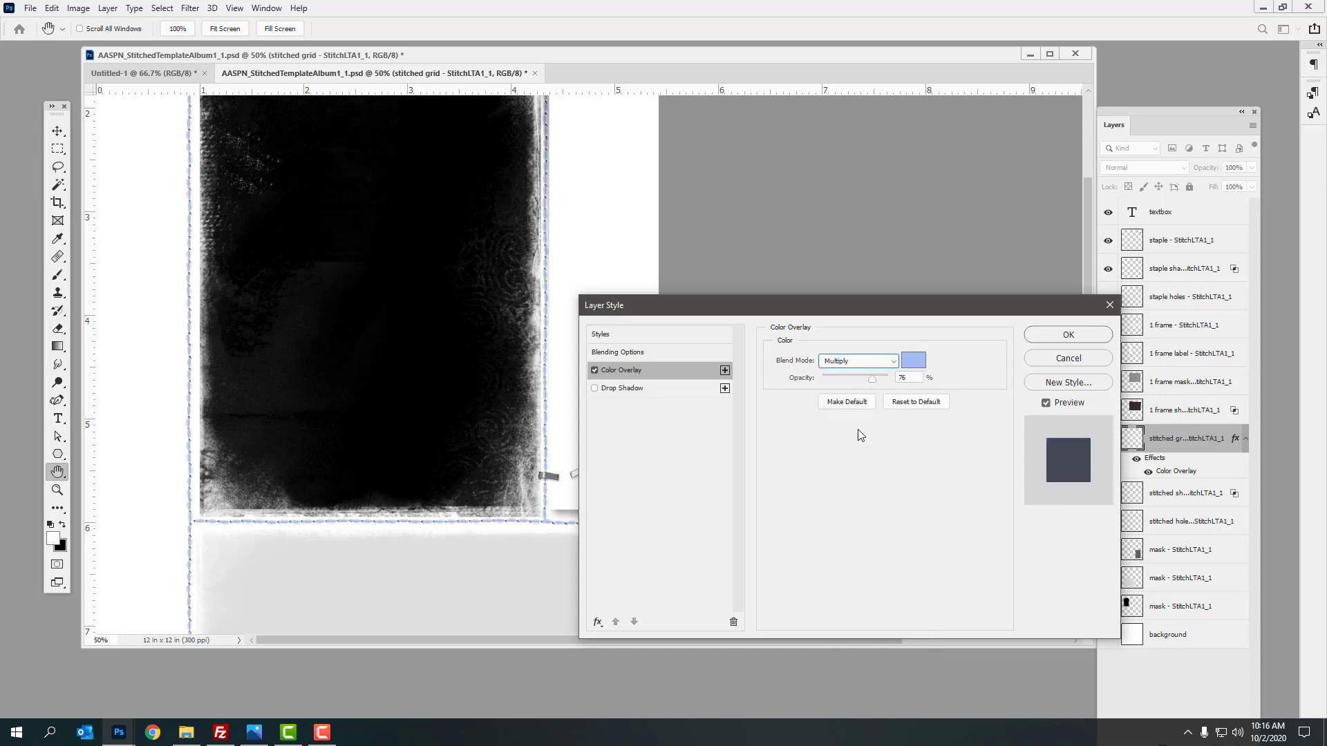
{"action": "left_click", "coordinate": [1069, 334]}
{"action": "key", "text": "t"}
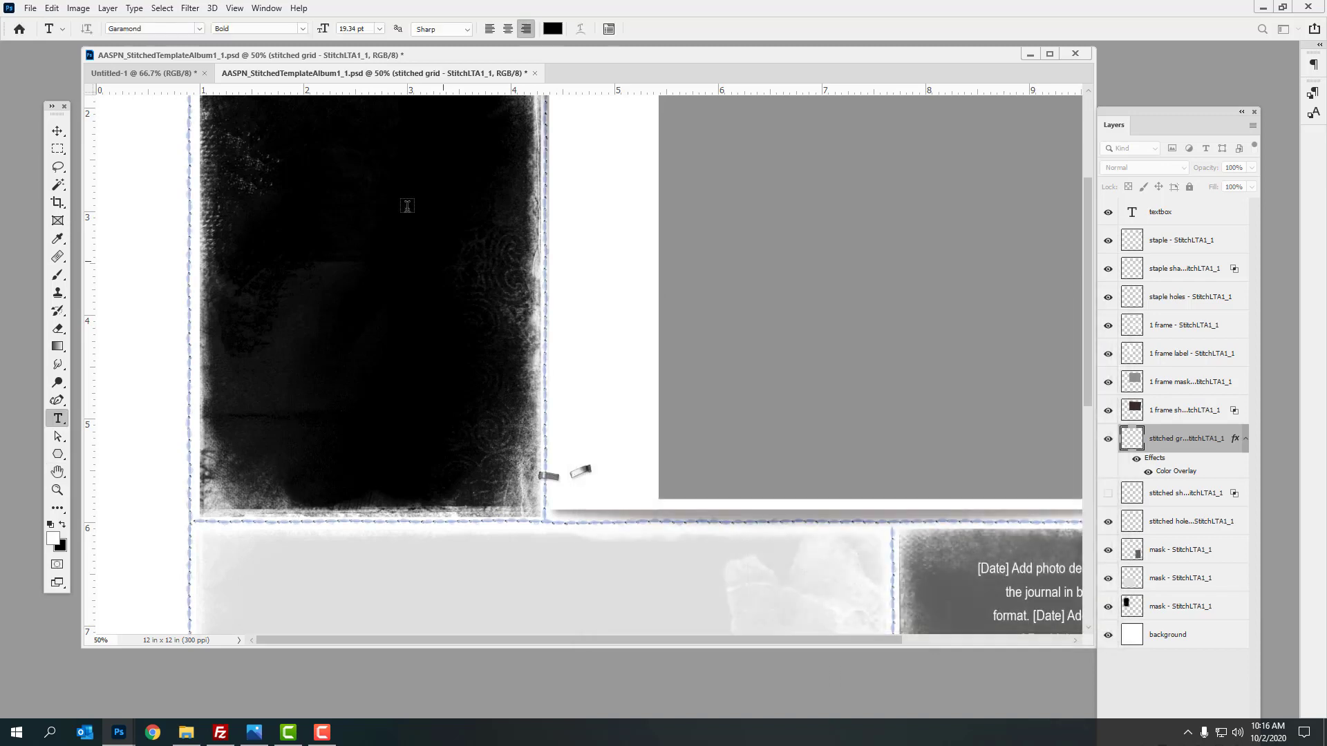
Step: Examine the recolored blue stitching and its holes at high magnification along the edge of the black photo mask
{"action": "left_click", "coordinate": [234, 8]}
{"action": "left_click", "coordinate": [265, 111]}
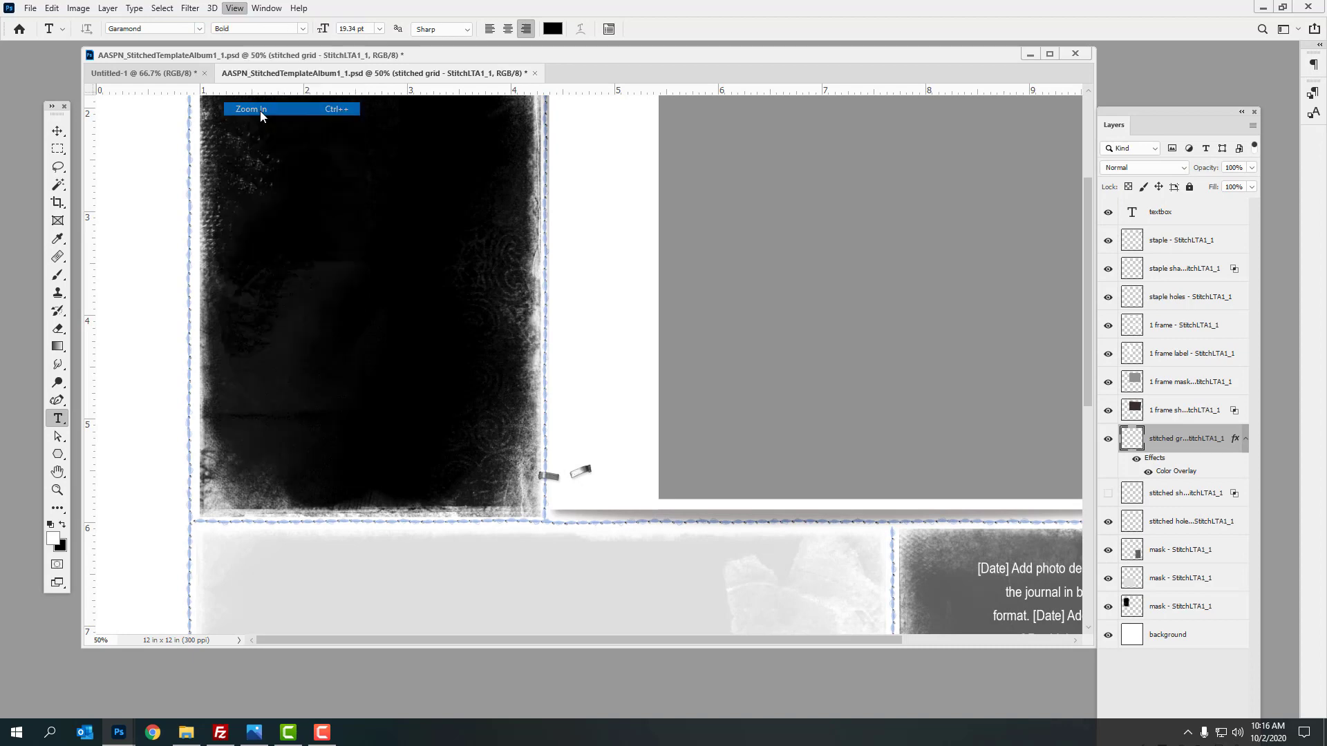
{"action": "left_click", "coordinate": [247, 13]}
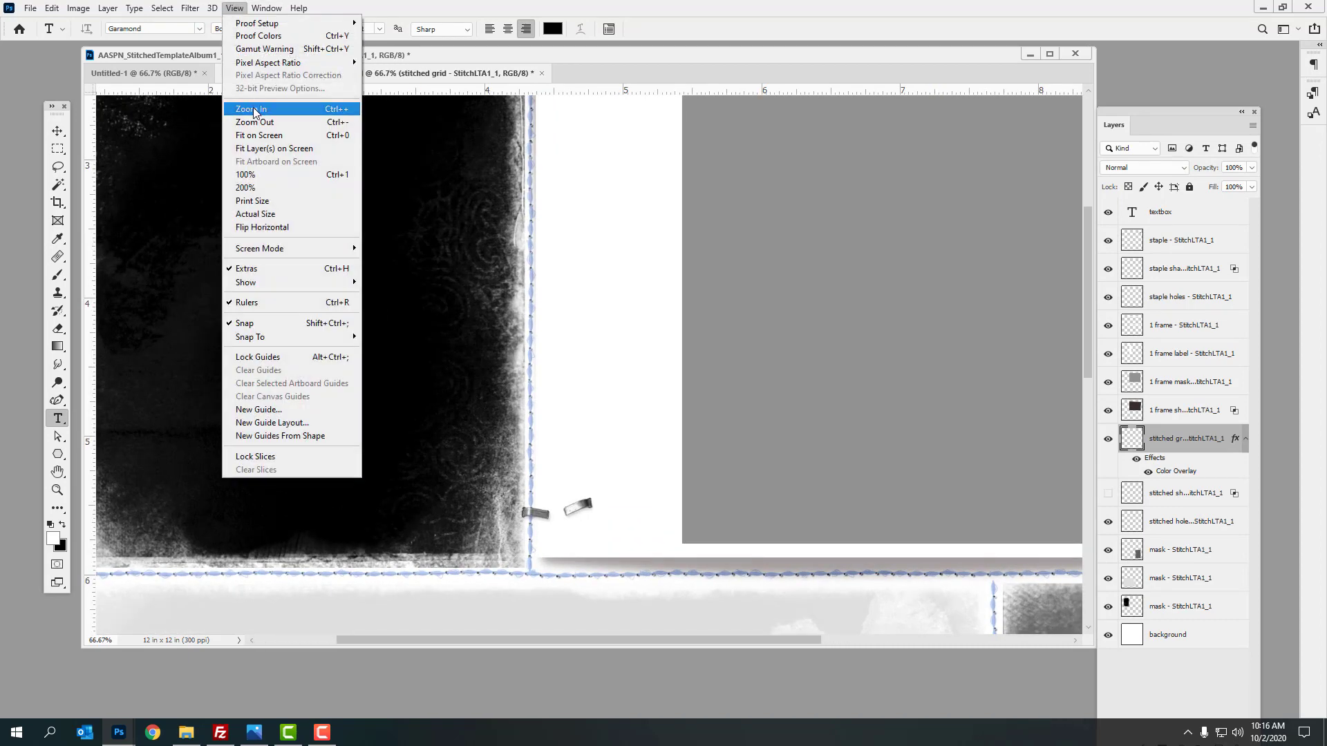
{"action": "left_click", "coordinate": [253, 110]}
{"action": "left_click", "coordinate": [233, 8]}
{"action": "left_click", "coordinate": [253, 110]}
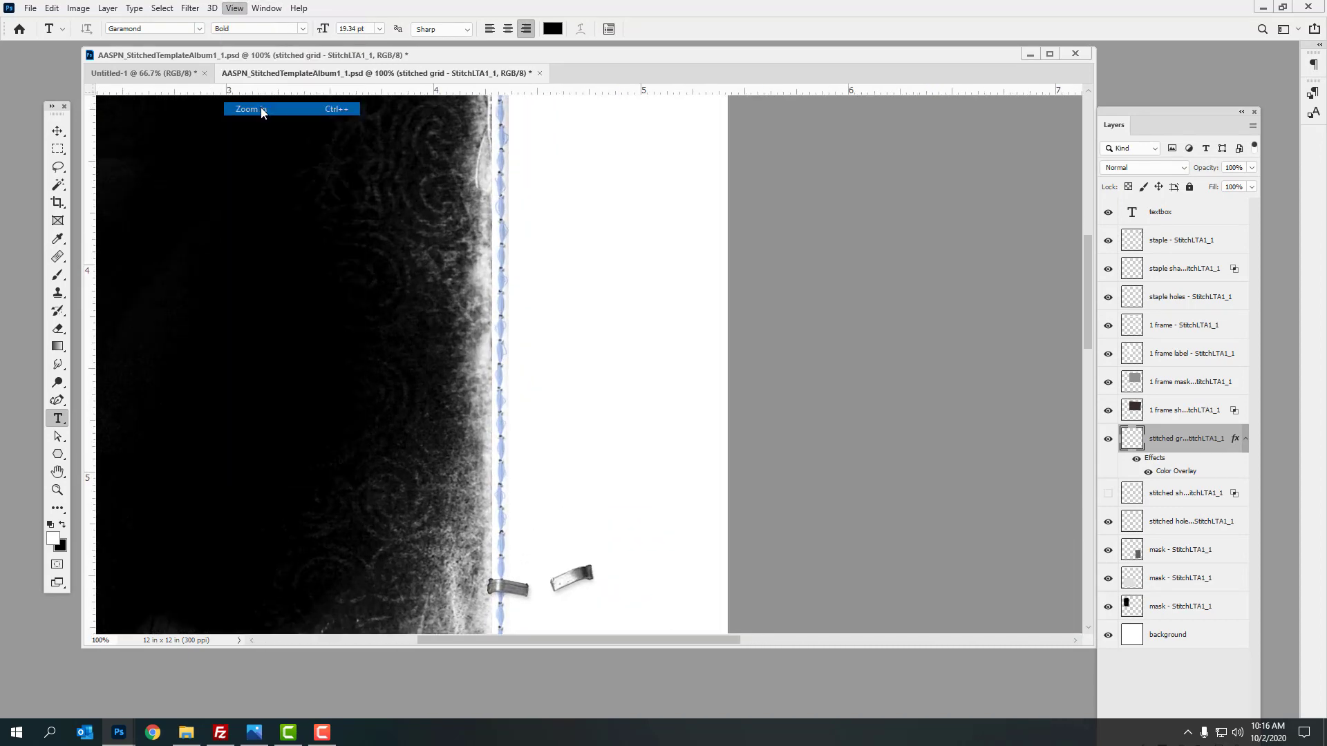
{"action": "left_click", "coordinate": [232, 9]}
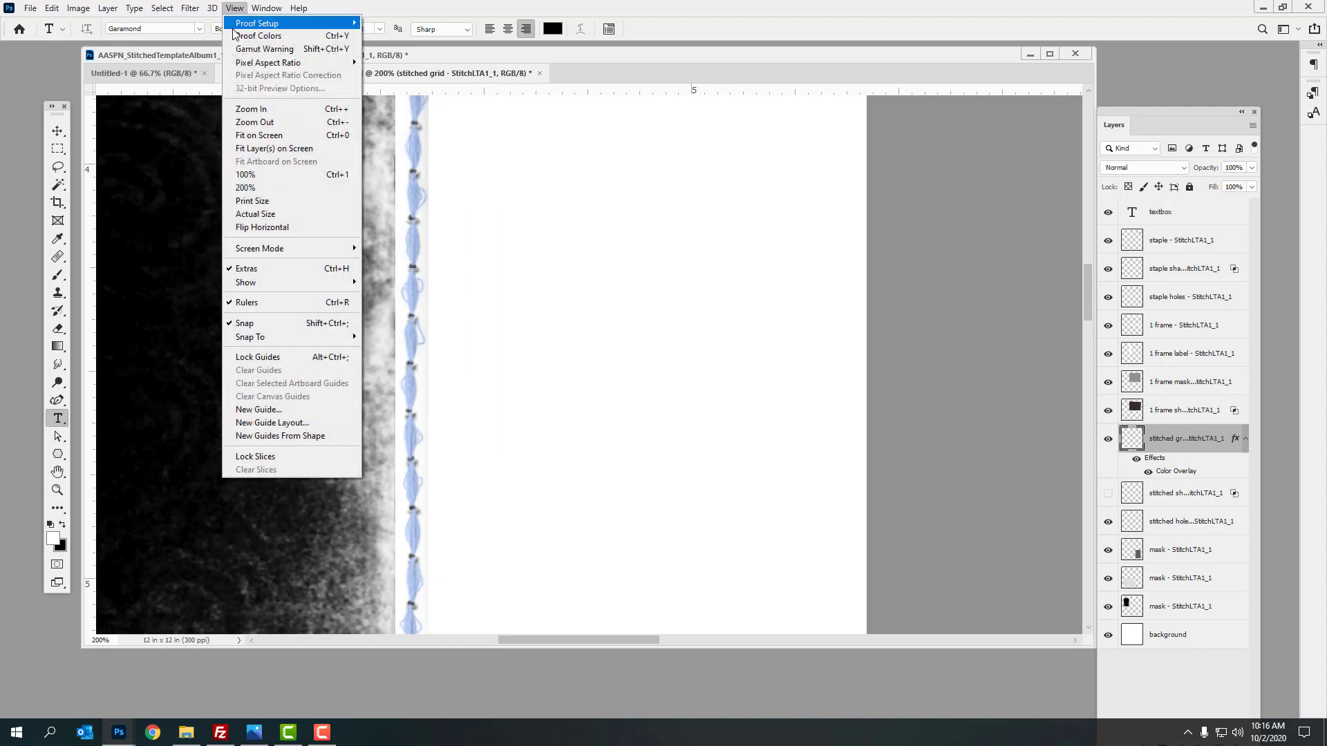
{"action": "left_click", "coordinate": [256, 123]}
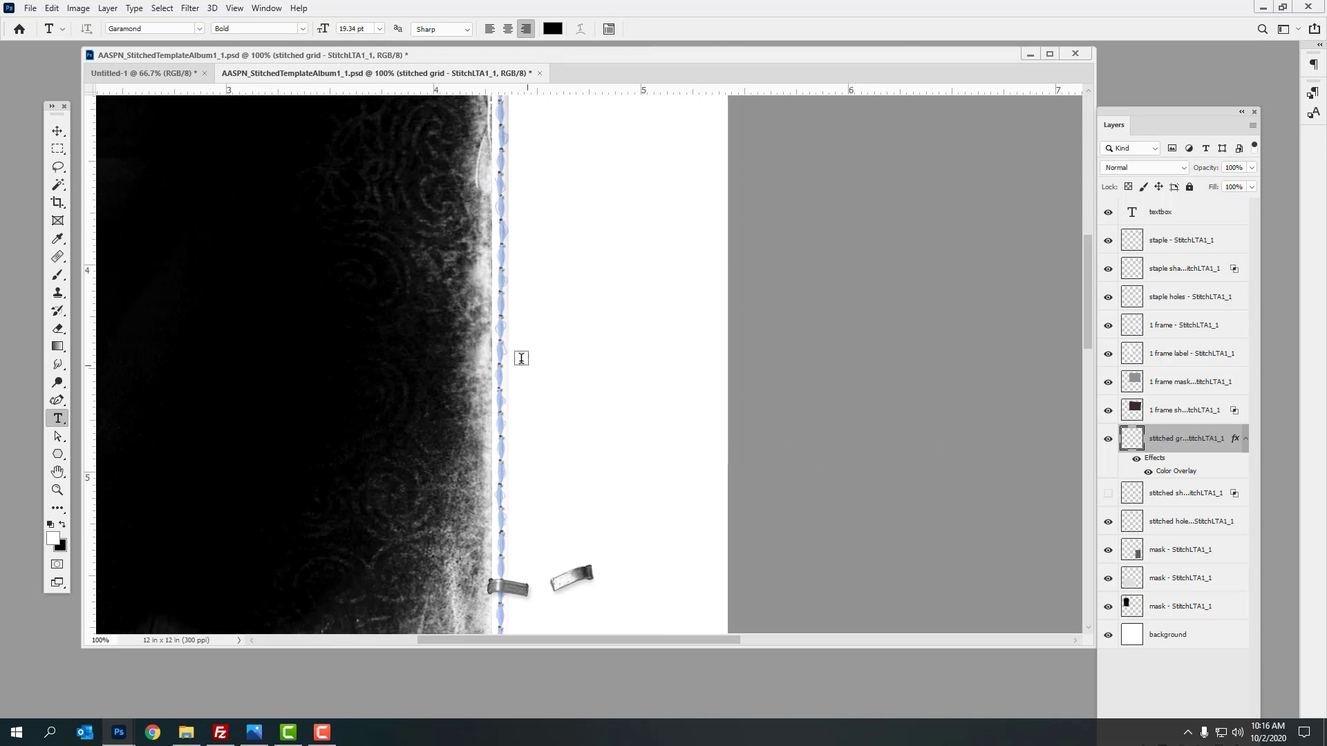
Step: Darken the stitched grid layer with a Levels adjustment, setting the RGB black input level to 43
{"action": "left_click", "coordinate": [78, 8]}
{"action": "mouse_move", "coordinate": [103, 40]}
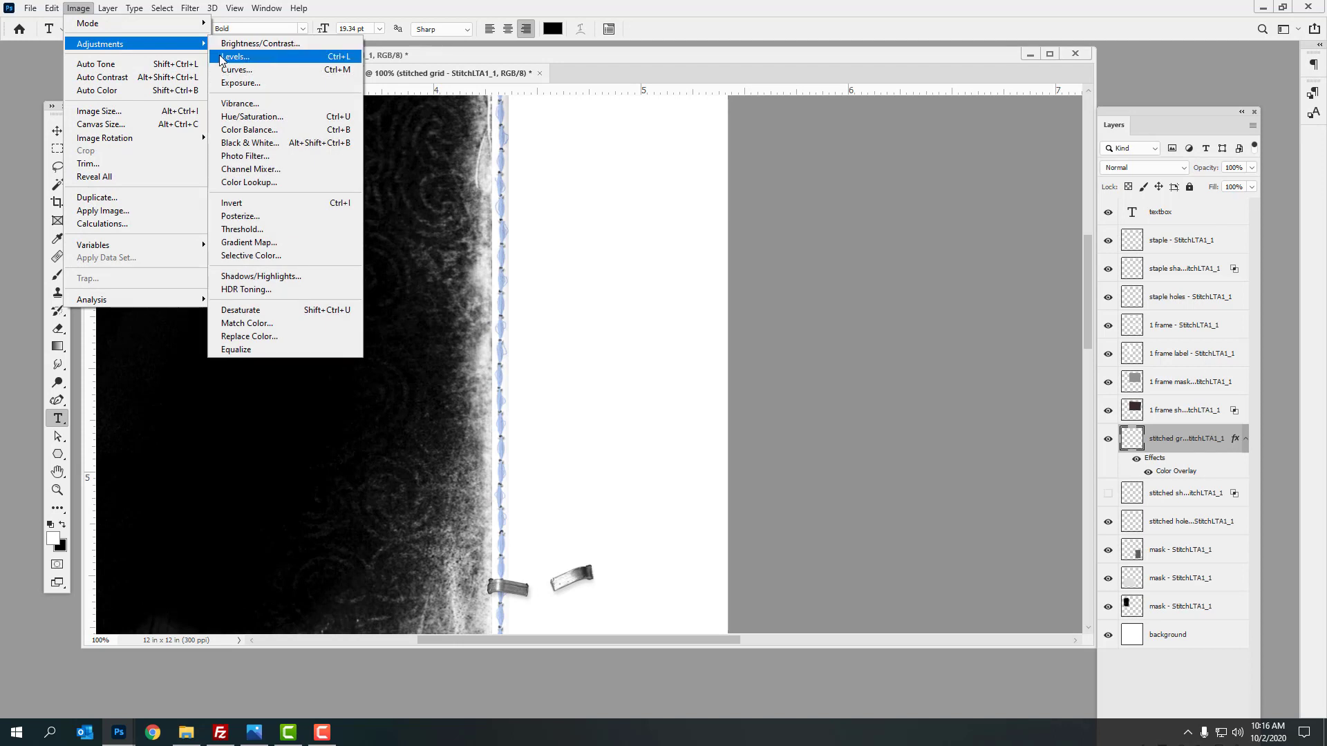
{"action": "left_click", "coordinate": [228, 60]}
{"action": "left_click_drag", "start_coordinate": [876, 279], "coordinate": [905, 280]}
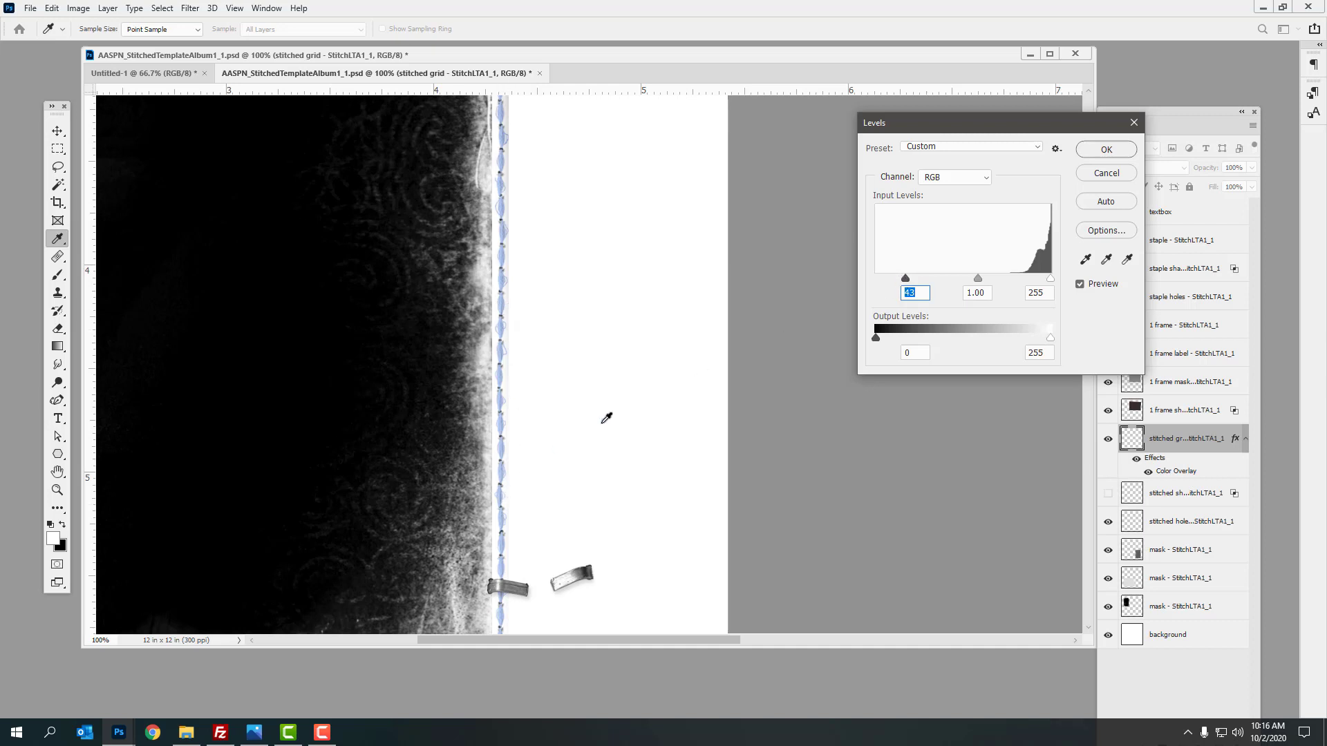
{"action": "left_click", "coordinate": [1106, 150]}
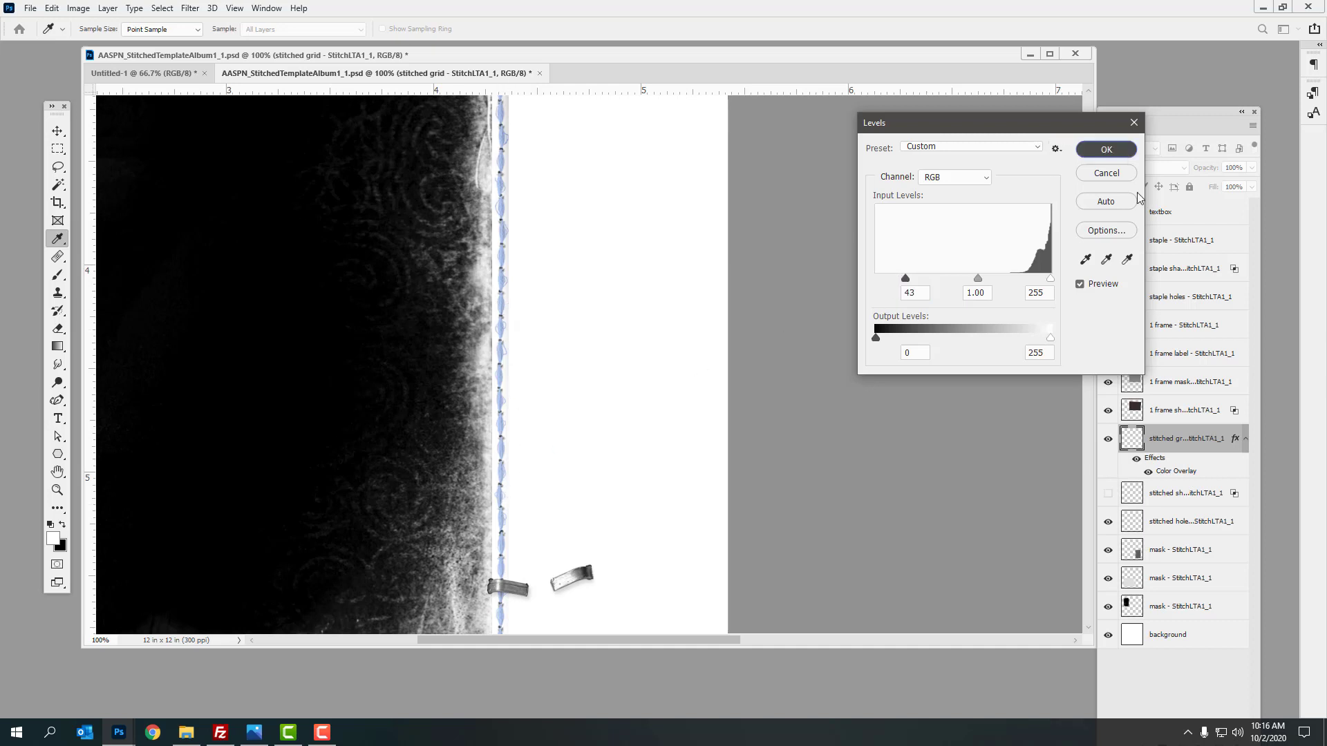
Step: Turn the stitched shadow layer's visibility back on and lower its fill to 35%
{"action": "left_click", "coordinate": [1107, 492]}
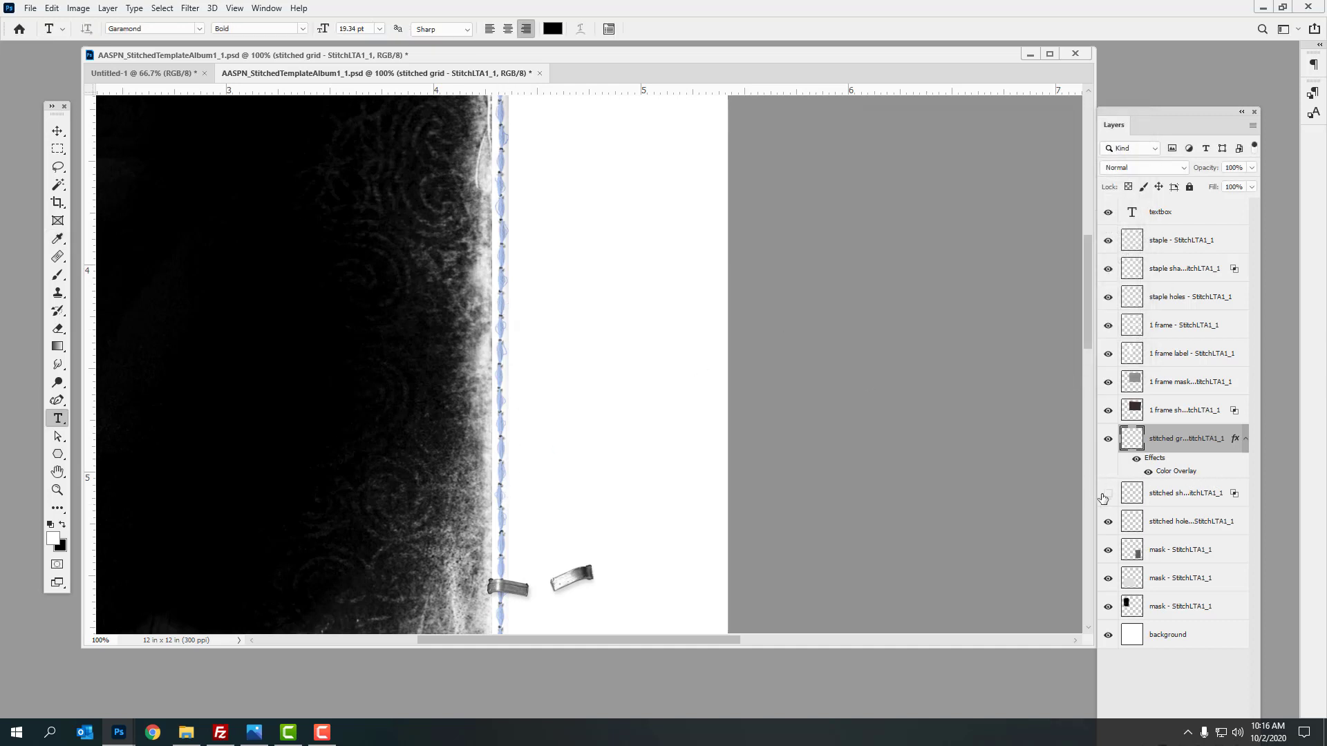
{"action": "left_click", "coordinate": [1107, 493]}
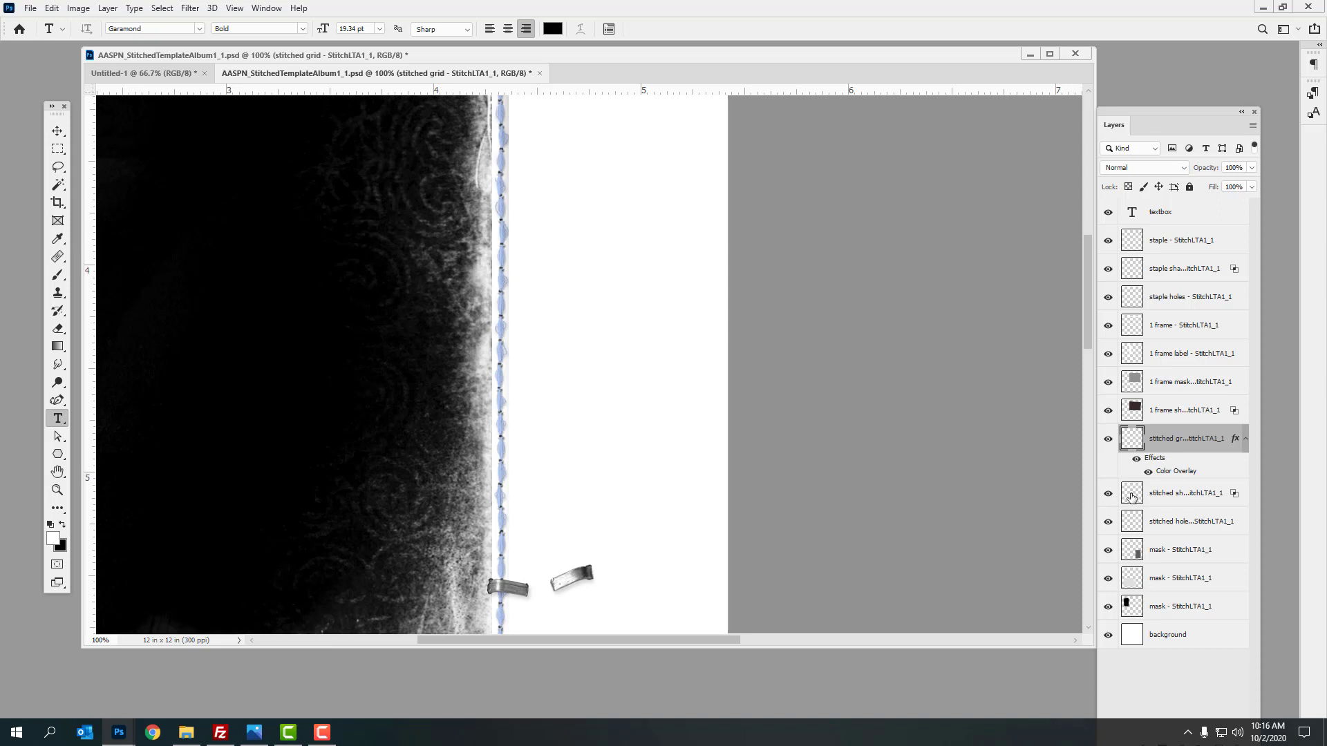
{"action": "left_click", "coordinate": [1131, 495]}
{"action": "left_click", "coordinate": [1252, 187]}
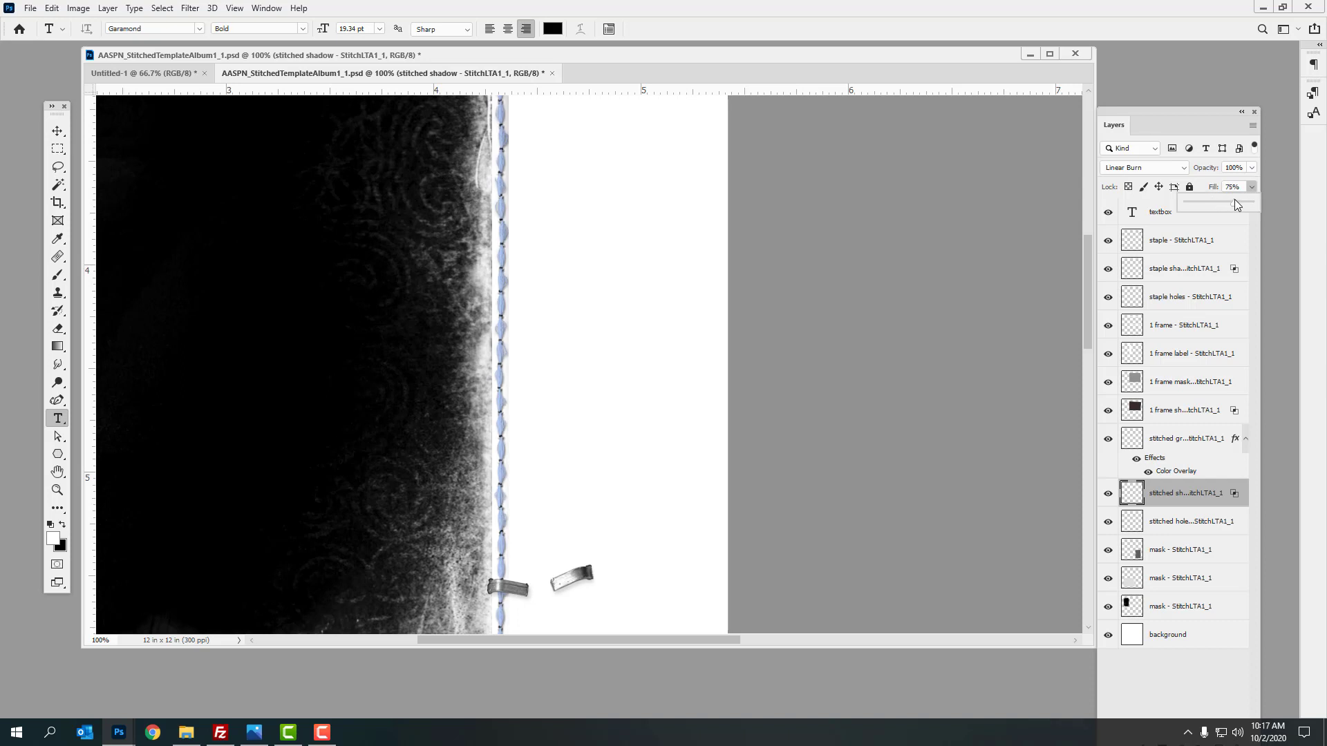
{"action": "left_click_drag", "start_coordinate": [1251, 203], "coordinate": [1203, 209]}
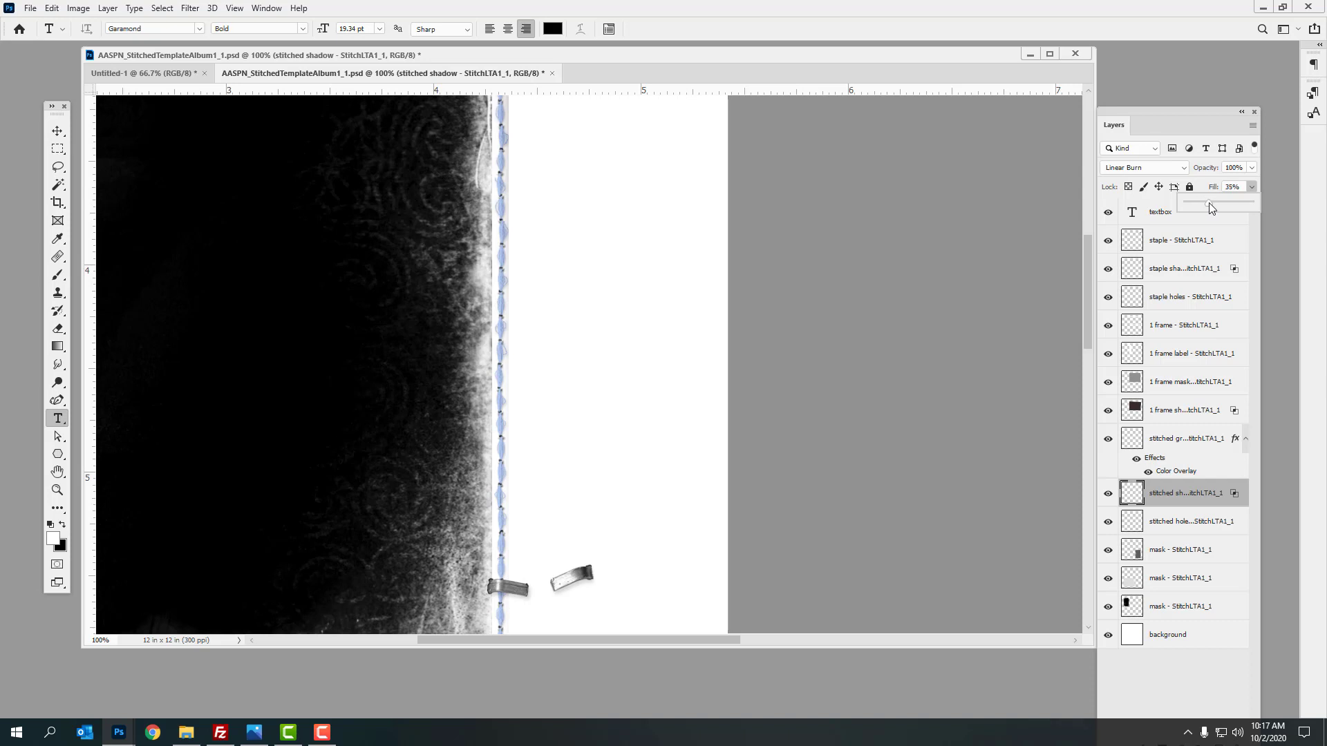
Step: Detach the AASPN_StitchedTemplateAlbum1_1.psd document into its own window and close it, leaving Untitled-1 open
{"action": "left_click", "coordinate": [235, 8]}
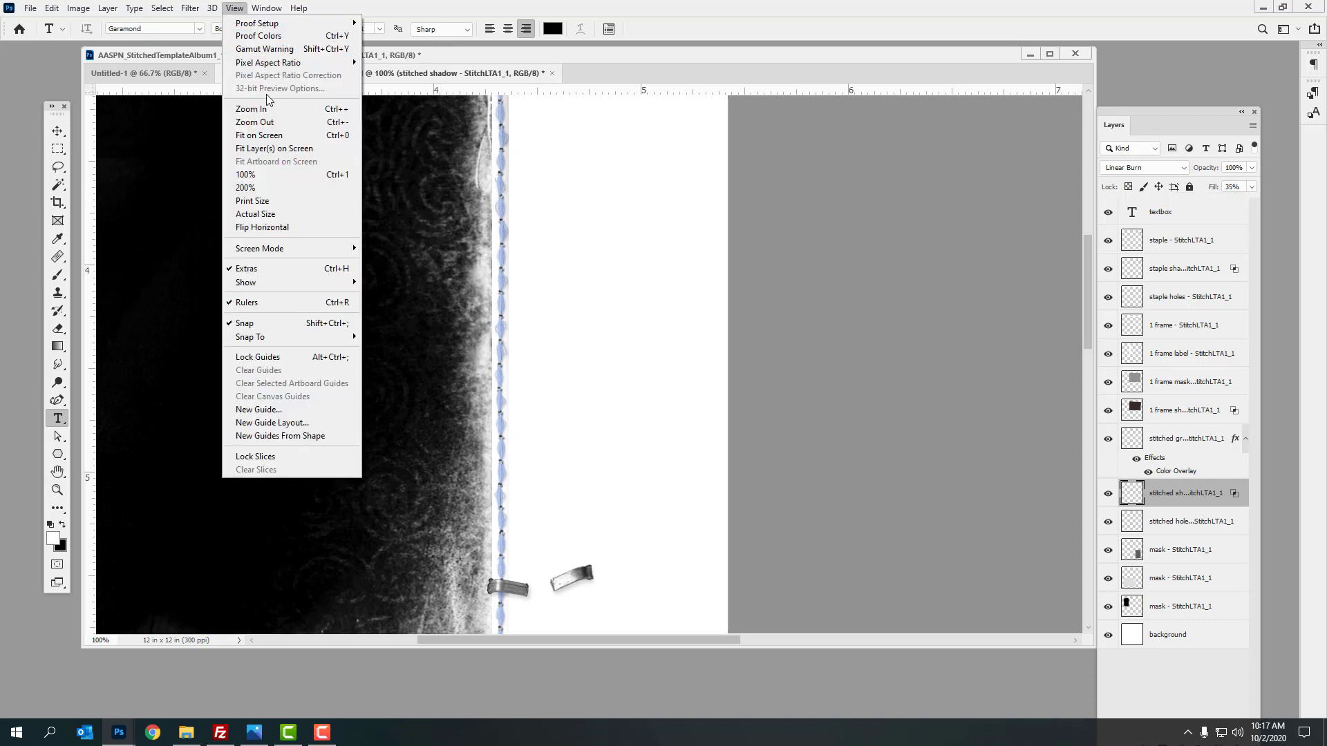
{"action": "left_click", "coordinate": [270, 123]}
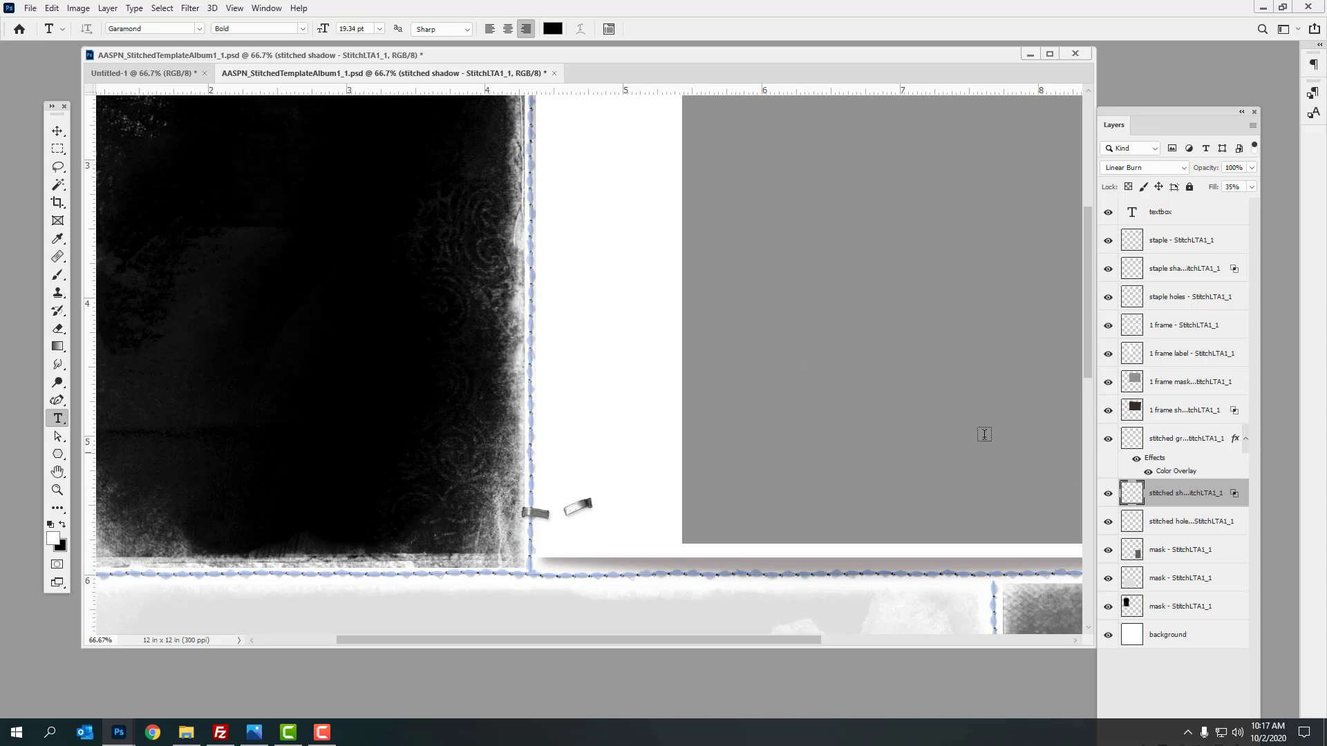
{"action": "left_click", "coordinate": [235, 7]}
{"action": "mouse_move", "coordinate": [266, 8]}
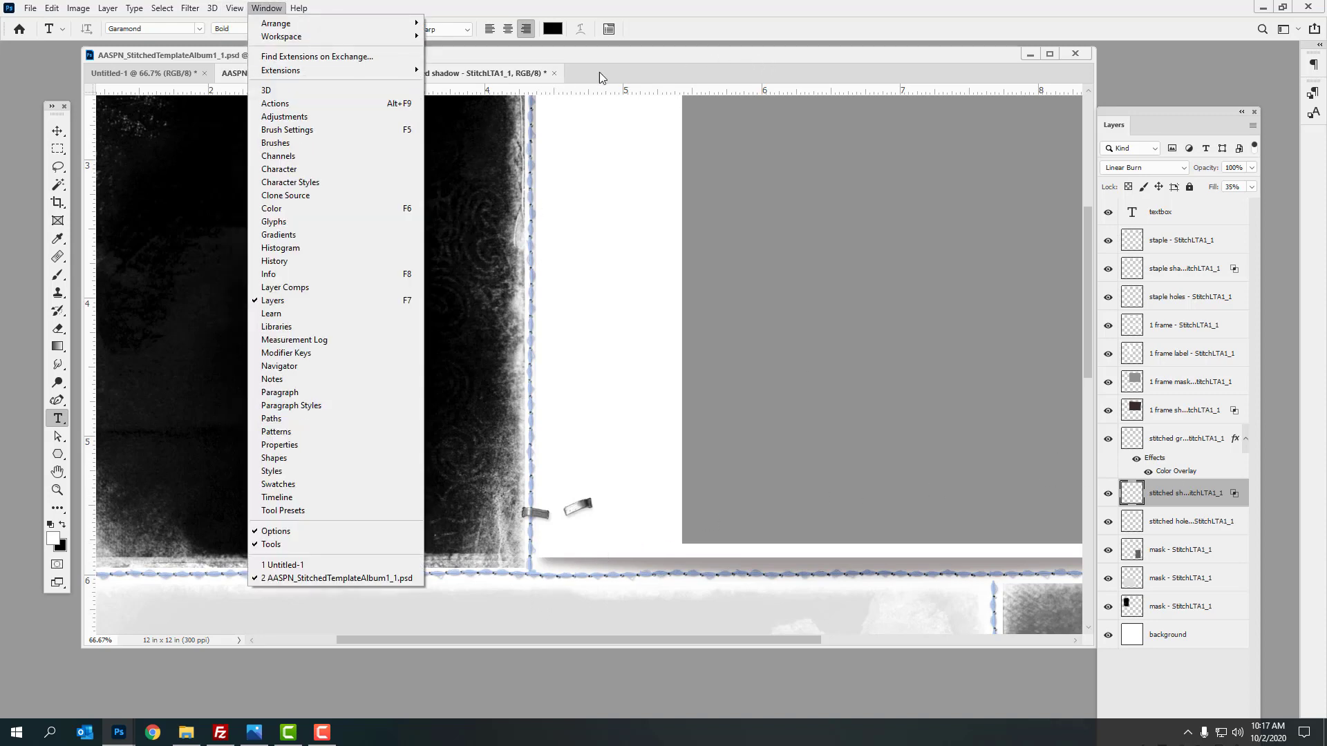
{"action": "left_click_drag", "start_coordinate": [528, 72], "coordinate": [225, 282]}
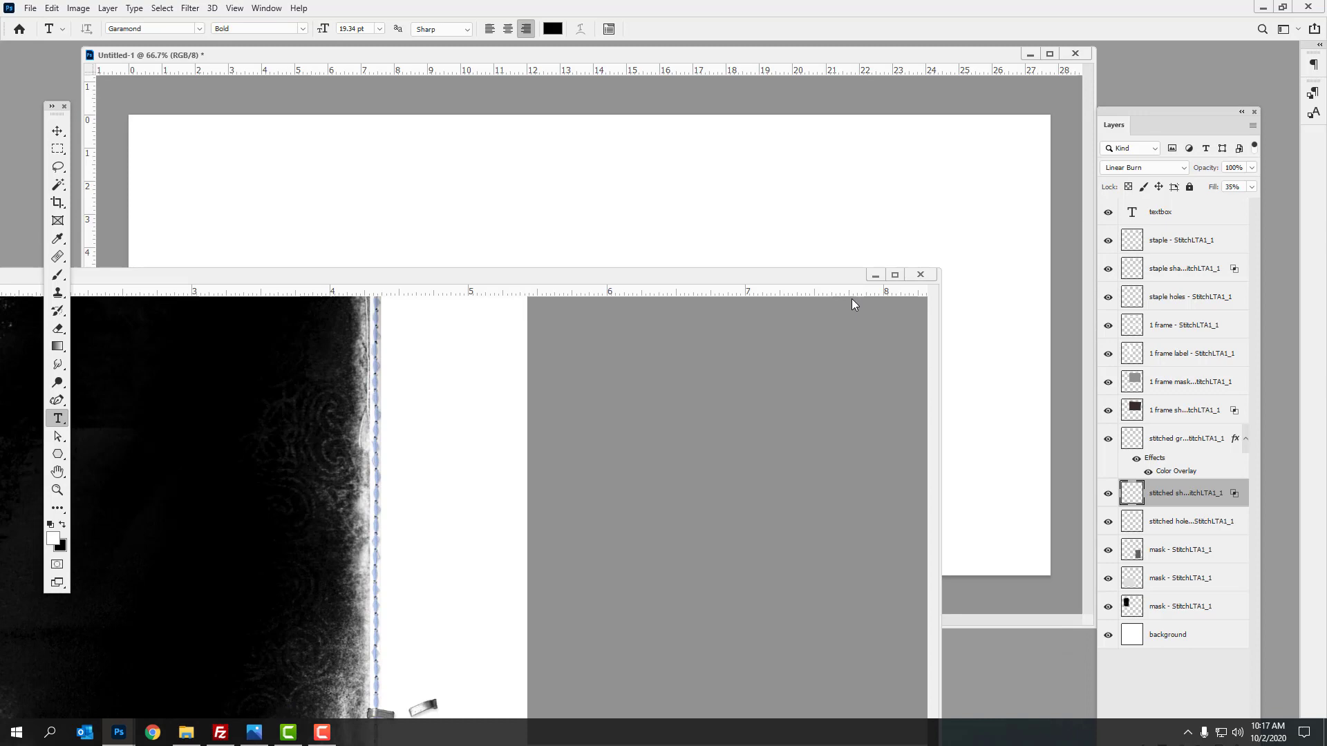
{"action": "left_click", "coordinate": [922, 276]}
{"action": "left_click", "coordinate": [534, 298]}
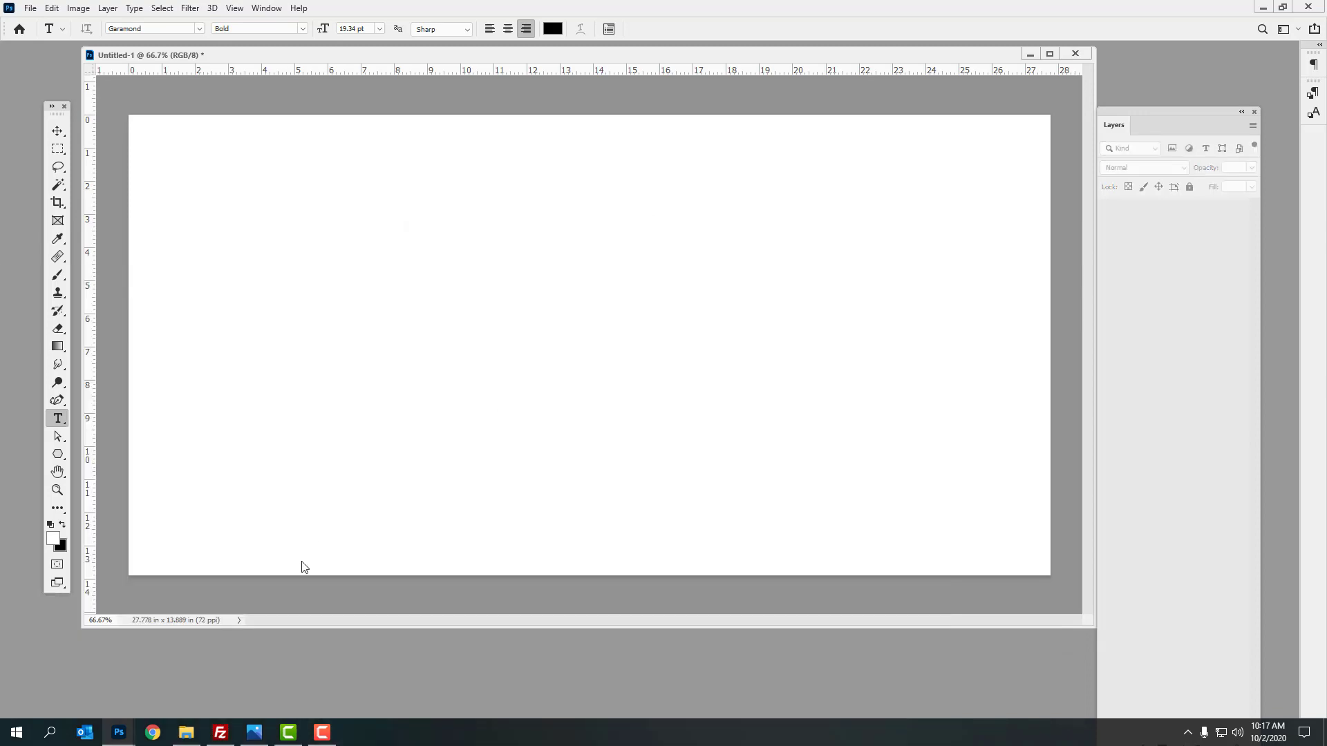
Step: Place the preview images AASPN_StitchedTemplateAlbum1_2 and AASPN_StitchedTemplateAlbum1_3 from the Stitched Template Album No 1A folder into Untitled-1
{"action": "left_click", "coordinate": [186, 733]}
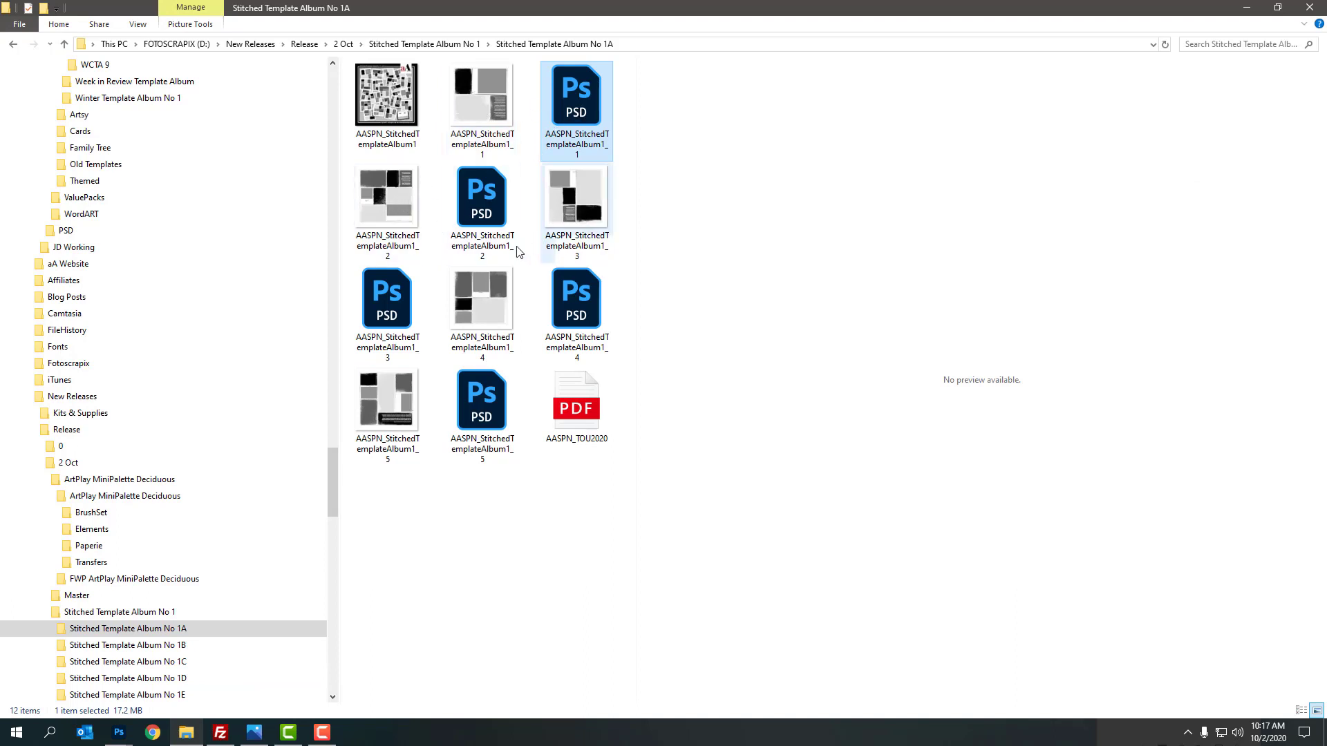
{"action": "left_click", "coordinate": [387, 214]}
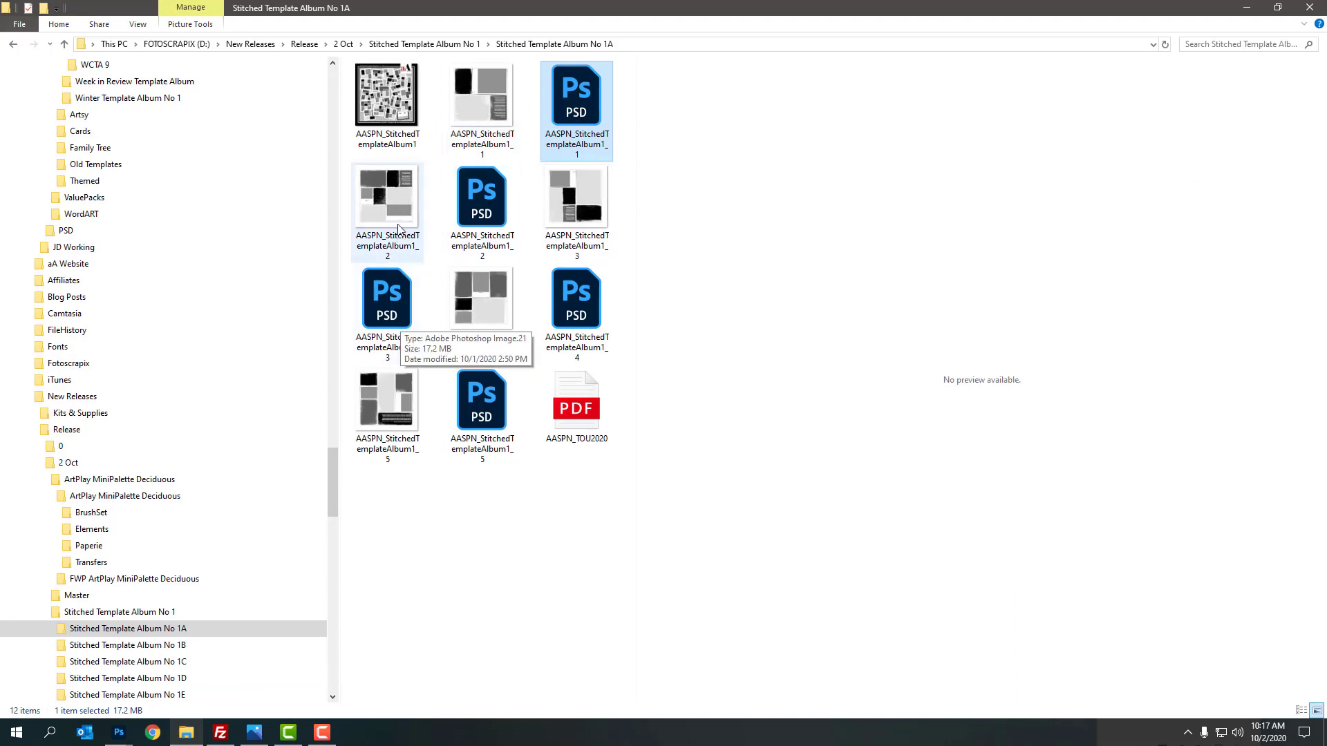
{"action": "left_click", "coordinate": [585, 228], "text": "ctrl"}
{"action": "left_click_drag", "start_coordinate": [585, 229], "coordinate": [423, 372]}
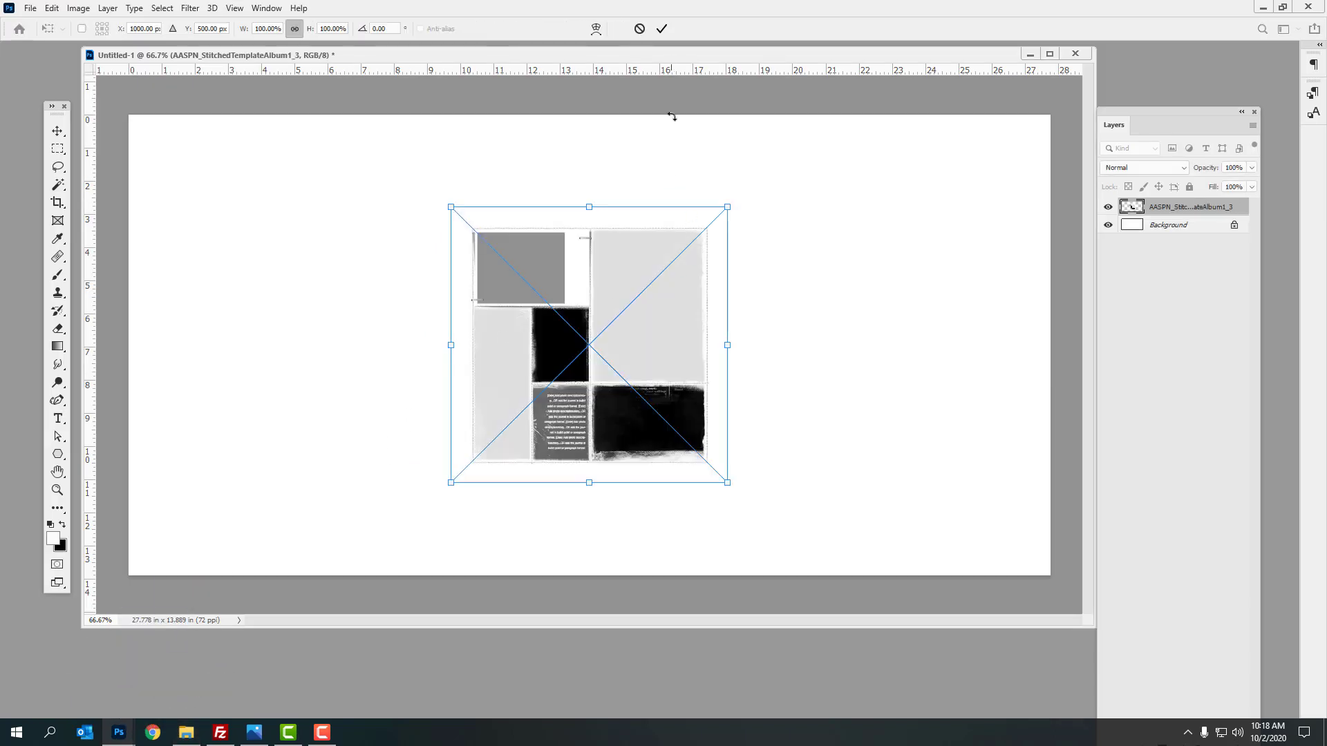
{"action": "left_click", "coordinate": [661, 28]}
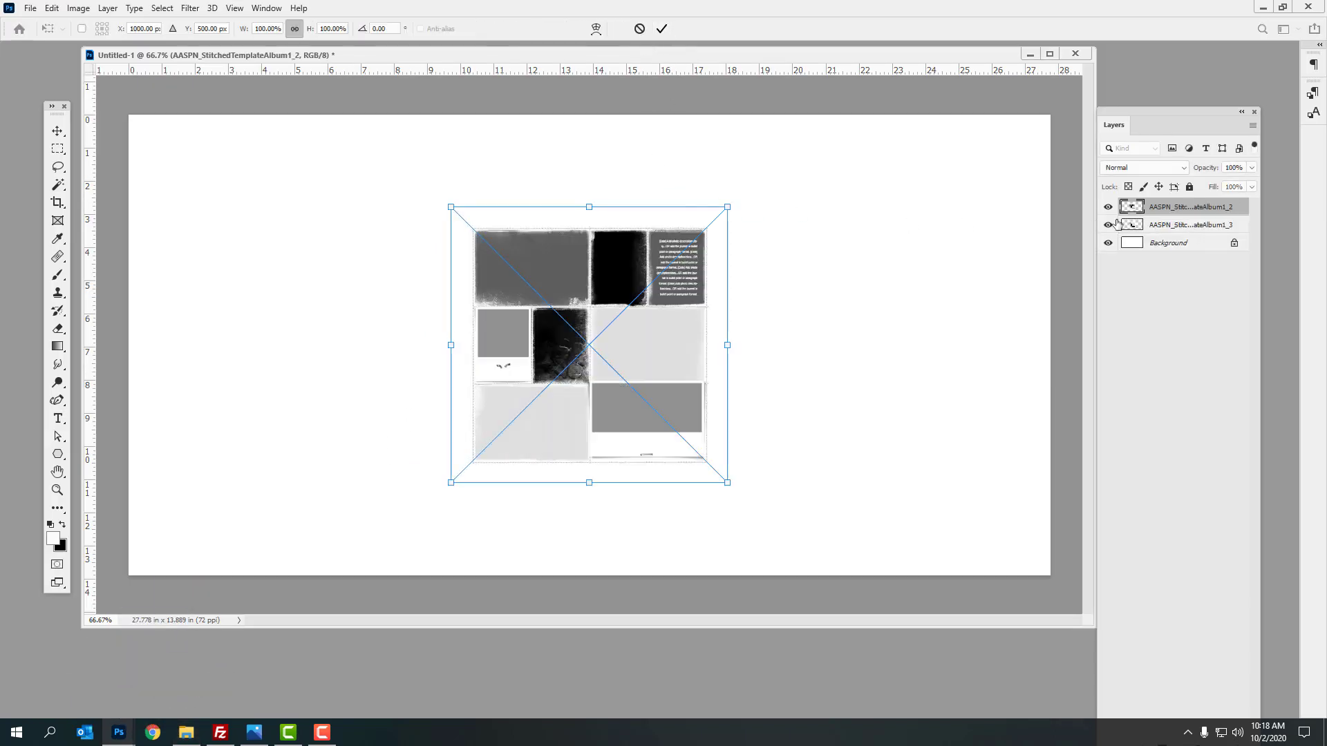
Step: Enlarge both placed pages to about 166% and arrange them side by side, page 1_3 on the canvas's left half and 1_2 on the right
{"action": "left_click", "coordinate": [1144, 224], "text": "shift"}
{"action": "left_click", "coordinate": [60, 130]}
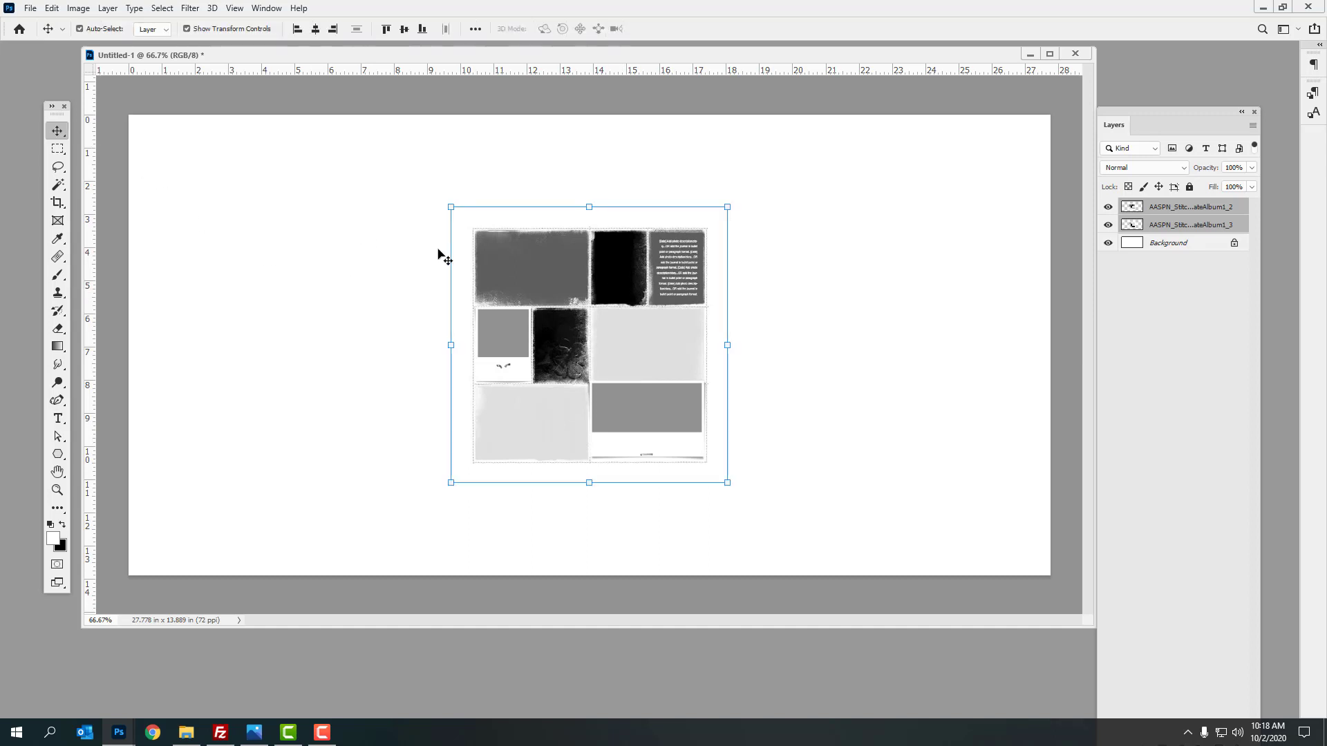
{"action": "left_click_drag", "start_coordinate": [608, 315], "coordinate": [312, 401]}
{"action": "left_click_drag", "start_coordinate": [405, 297], "coordinate": [586, 114]}
{"action": "left_click", "coordinate": [685, 28]}
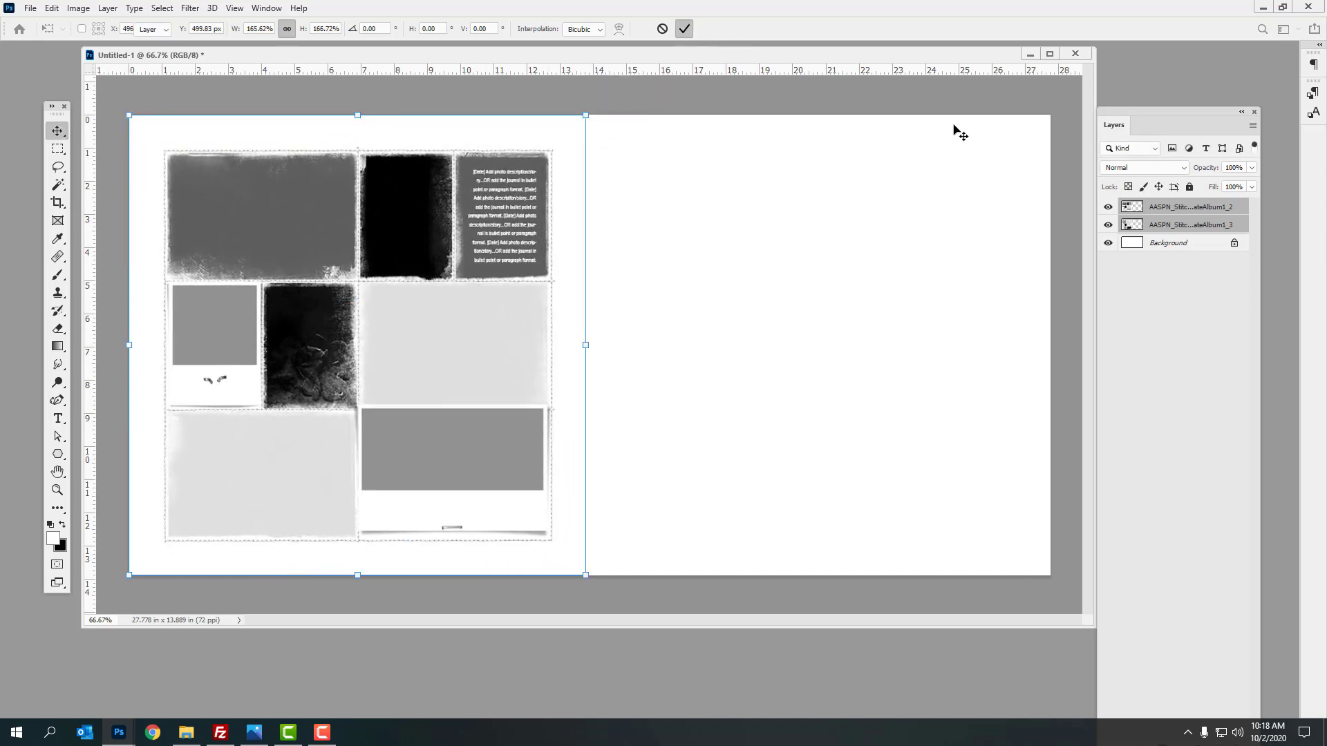
{"action": "left_click", "coordinate": [1147, 207]}
{"action": "left_click_drag", "start_coordinate": [290, 279], "coordinate": [743, 276]}
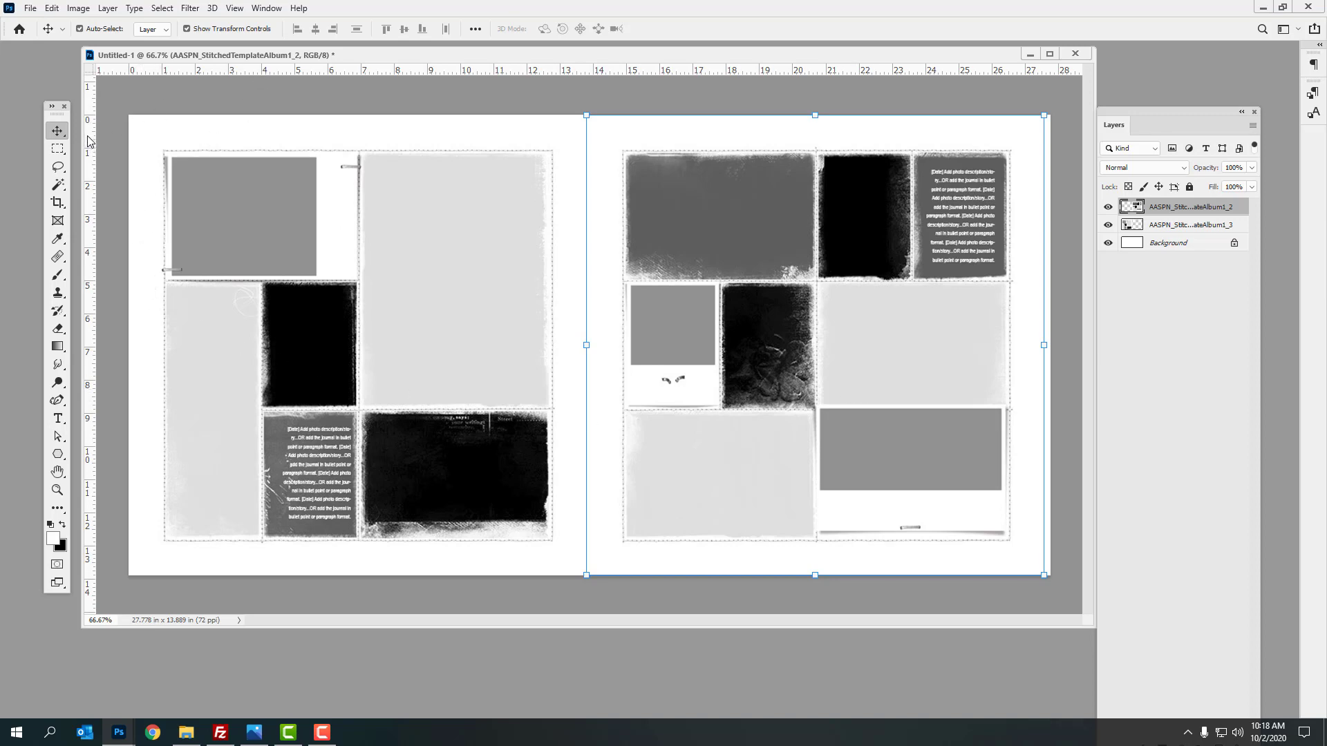
Step: Add a vertical guide between the two pages and horizontal guides along their stitch lines at about 5 and 9 inches
{"action": "left_click", "coordinate": [235, 8]}
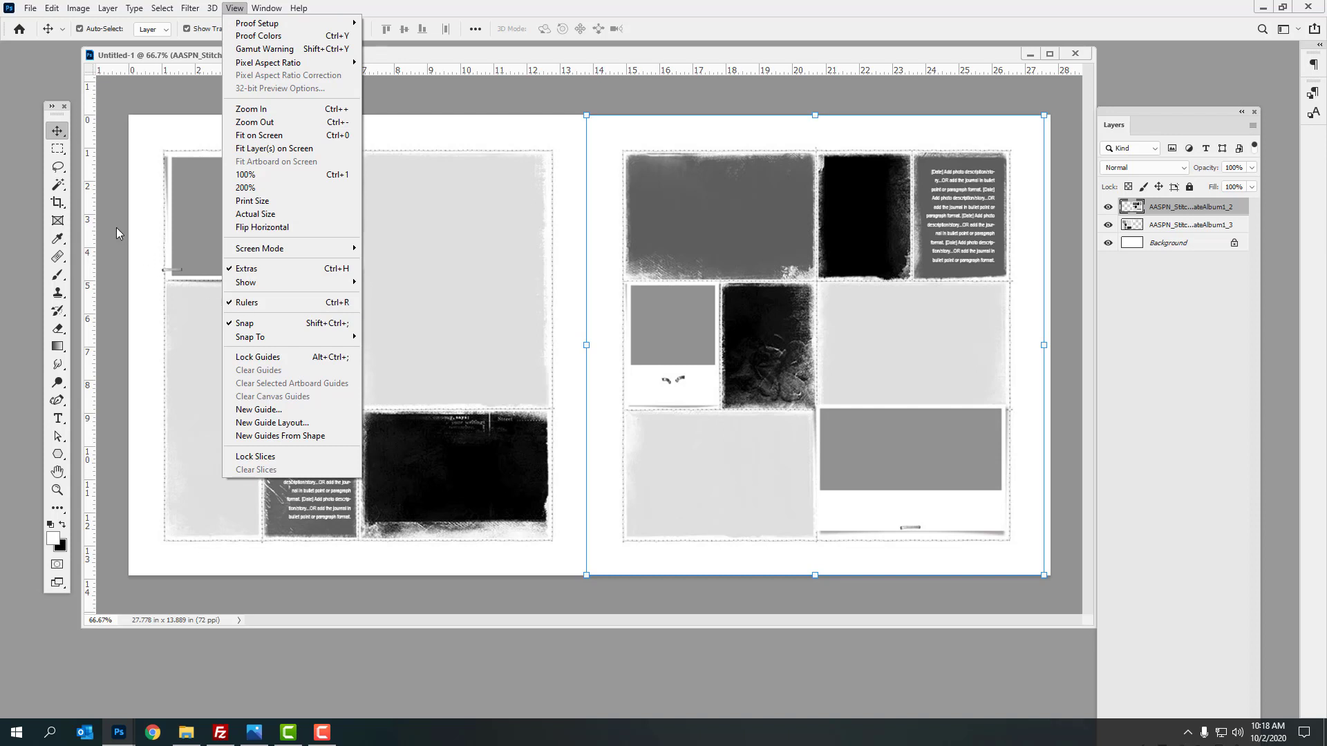
{"action": "left_click", "coordinate": [89, 222]}
{"action": "left_click_drag", "start_coordinate": [90, 239], "coordinate": [586, 247]}
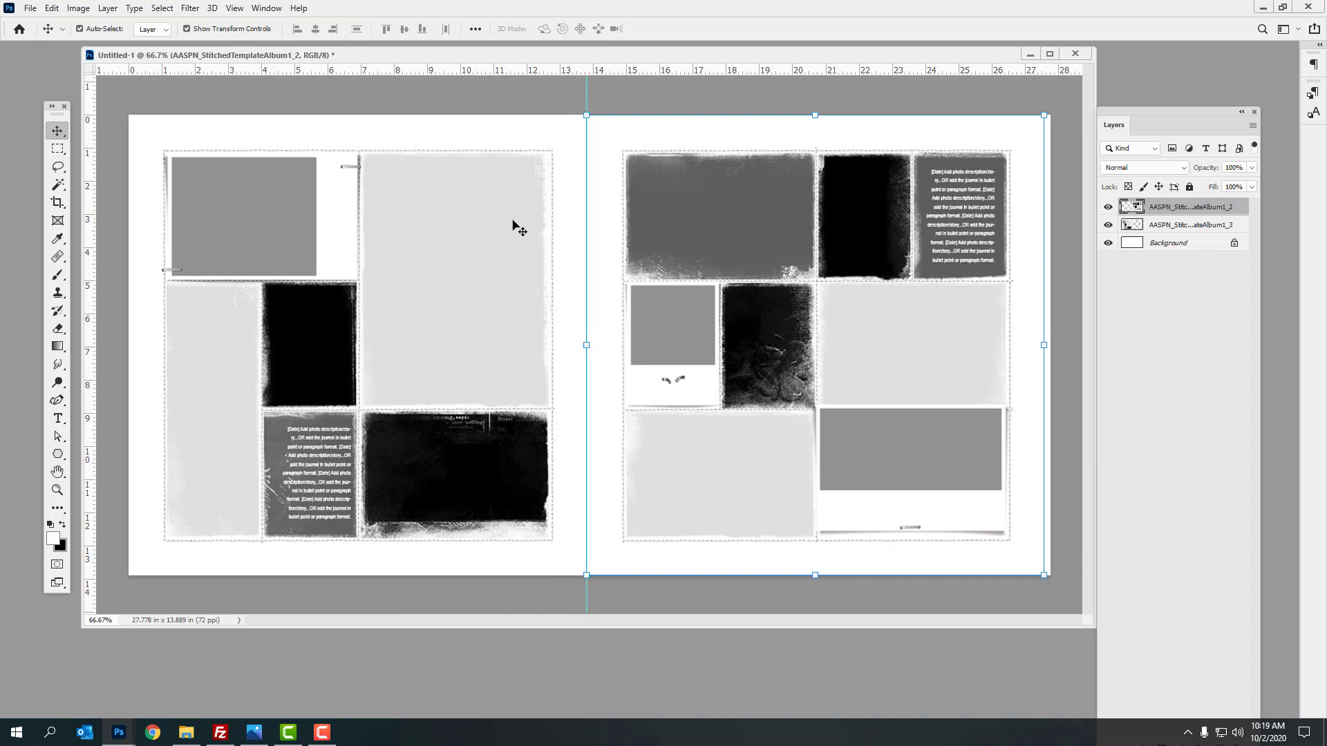
{"action": "left_click_drag", "start_coordinate": [506, 72], "coordinate": [527, 282]}
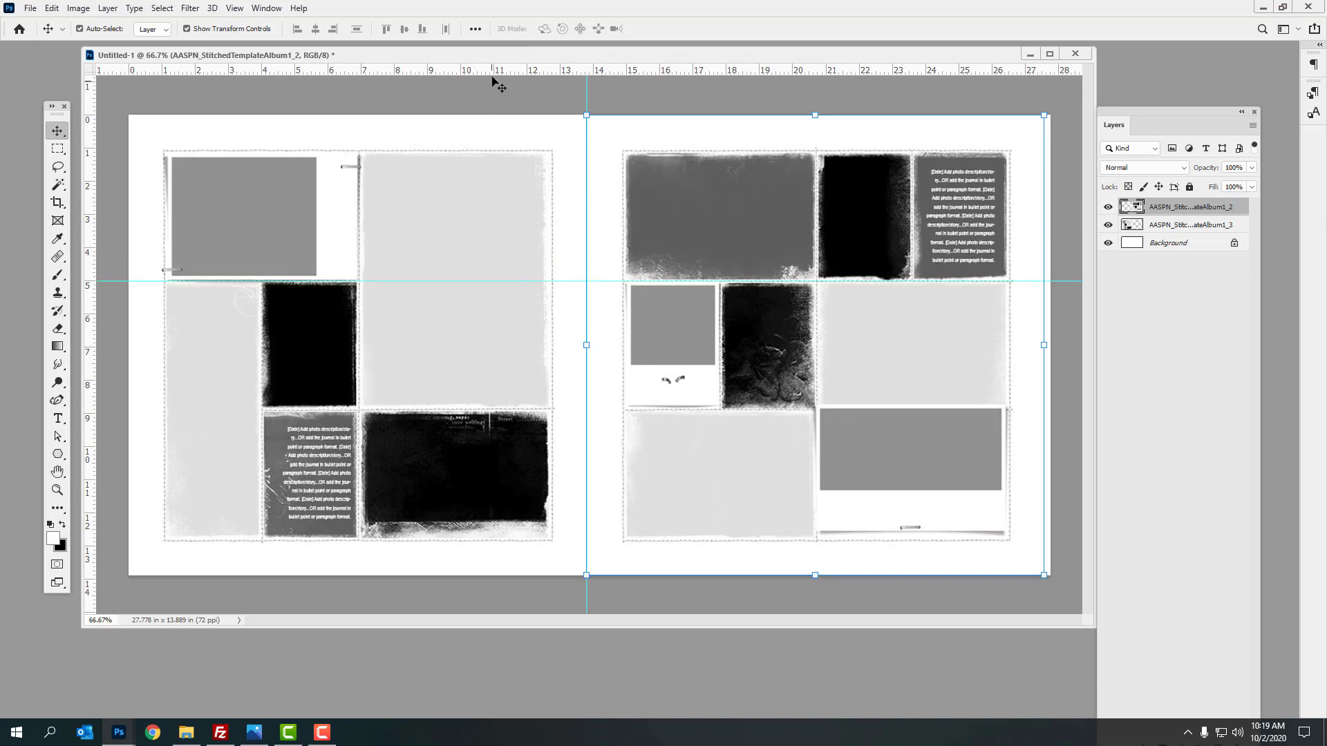
{"action": "left_click_drag", "start_coordinate": [498, 71], "coordinate": [530, 415]}
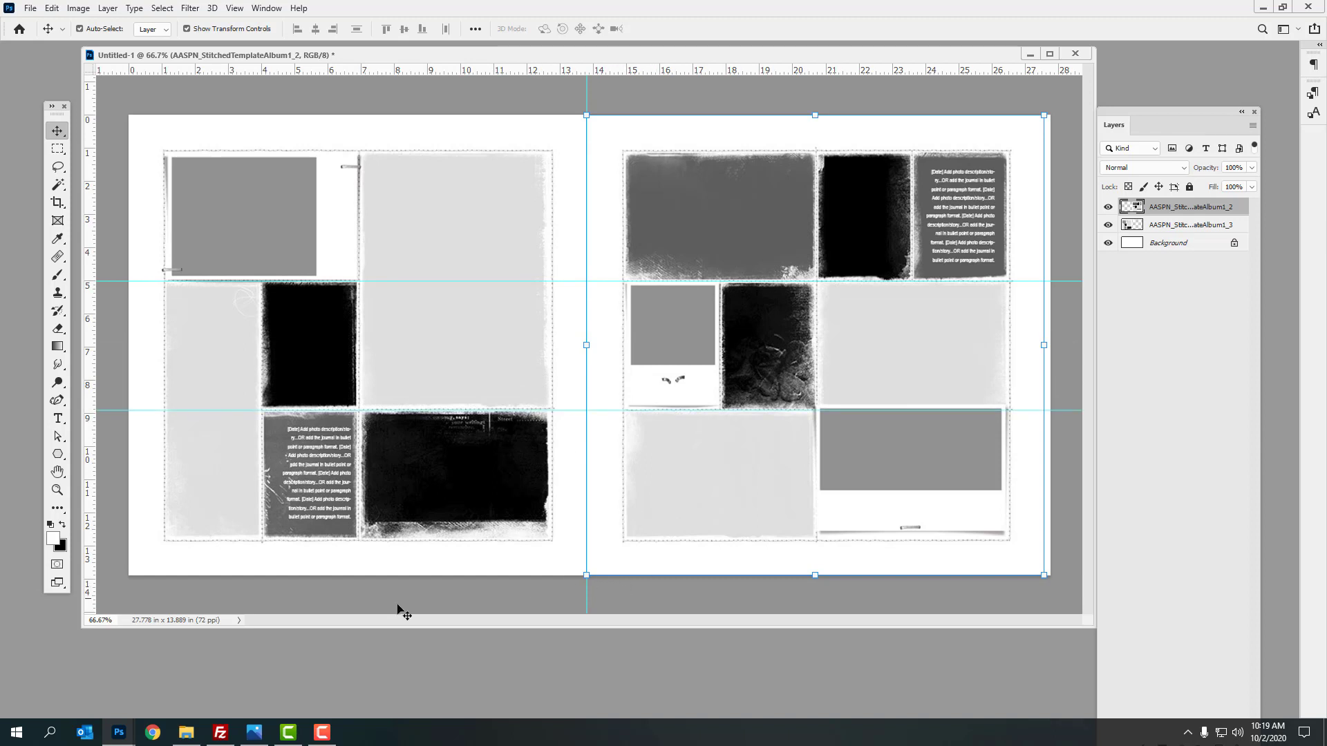
Step: Place the preview images AASPN_StitchedTemplateAlbum1_4 and AASPN_StitchedTemplateAlbum1_5 from the same template folder into Untitled-1
{"action": "mouse_move", "coordinate": [196, 733]}
{"action": "left_click", "coordinate": [186, 734]}
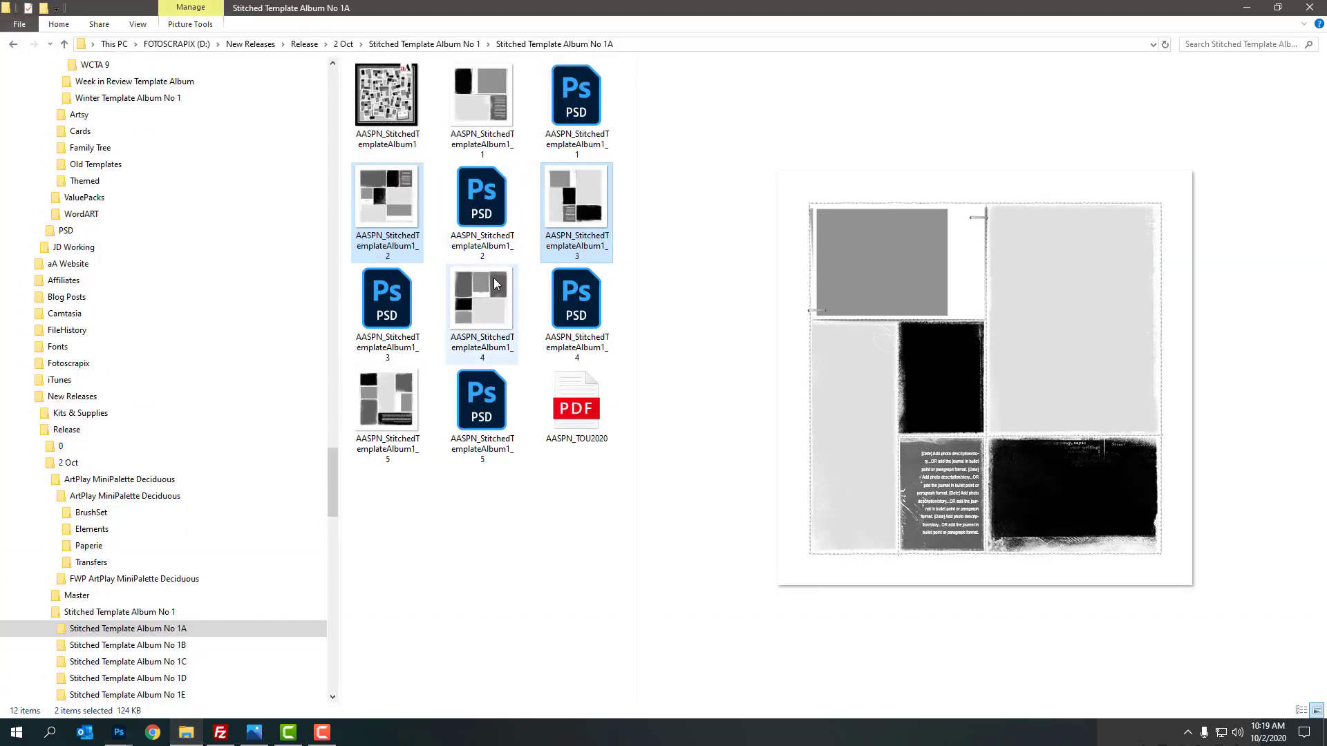
{"action": "left_click", "coordinate": [490, 306]}
{"action": "left_click", "coordinate": [399, 407], "text": "shift"}
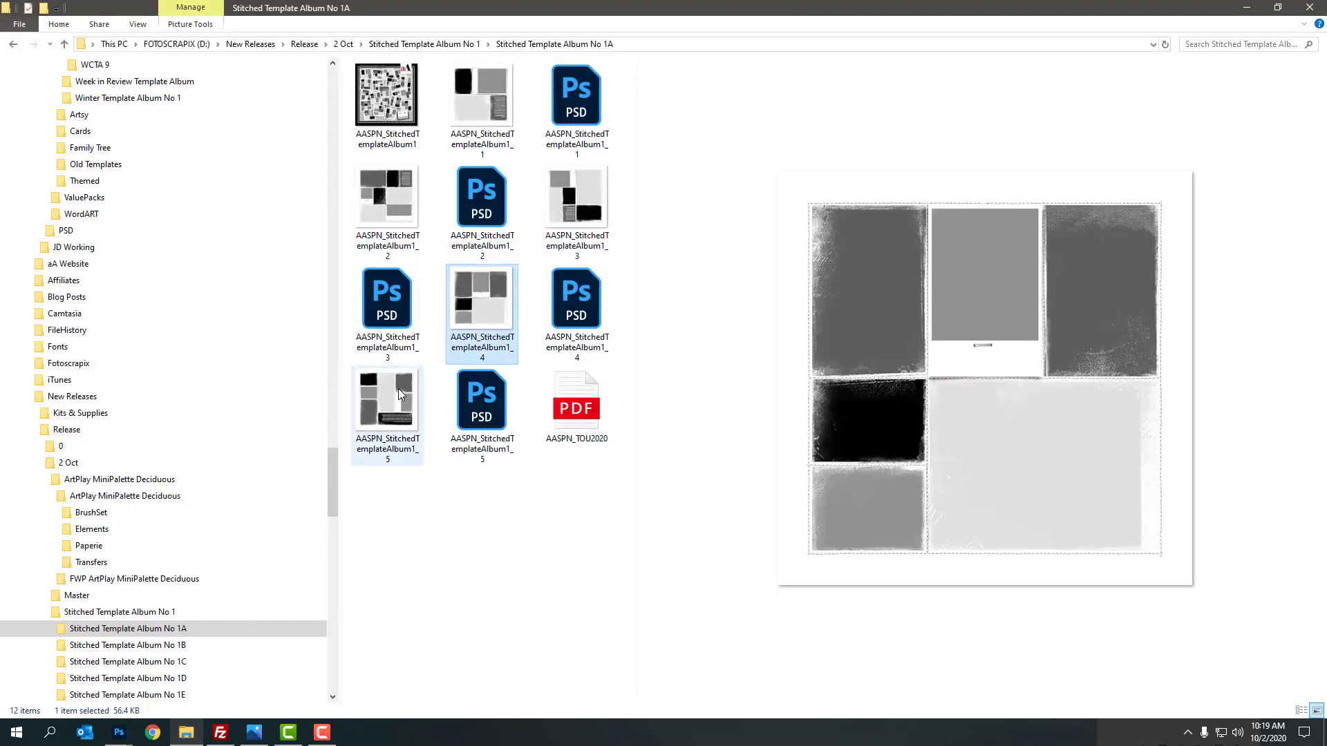
{"action": "left_click_drag", "start_coordinate": [408, 403], "coordinate": [465, 353]}
{"action": "left_click", "coordinate": [475, 333]}
{"action": "left_click", "coordinate": [412, 404], "text": "shift"}
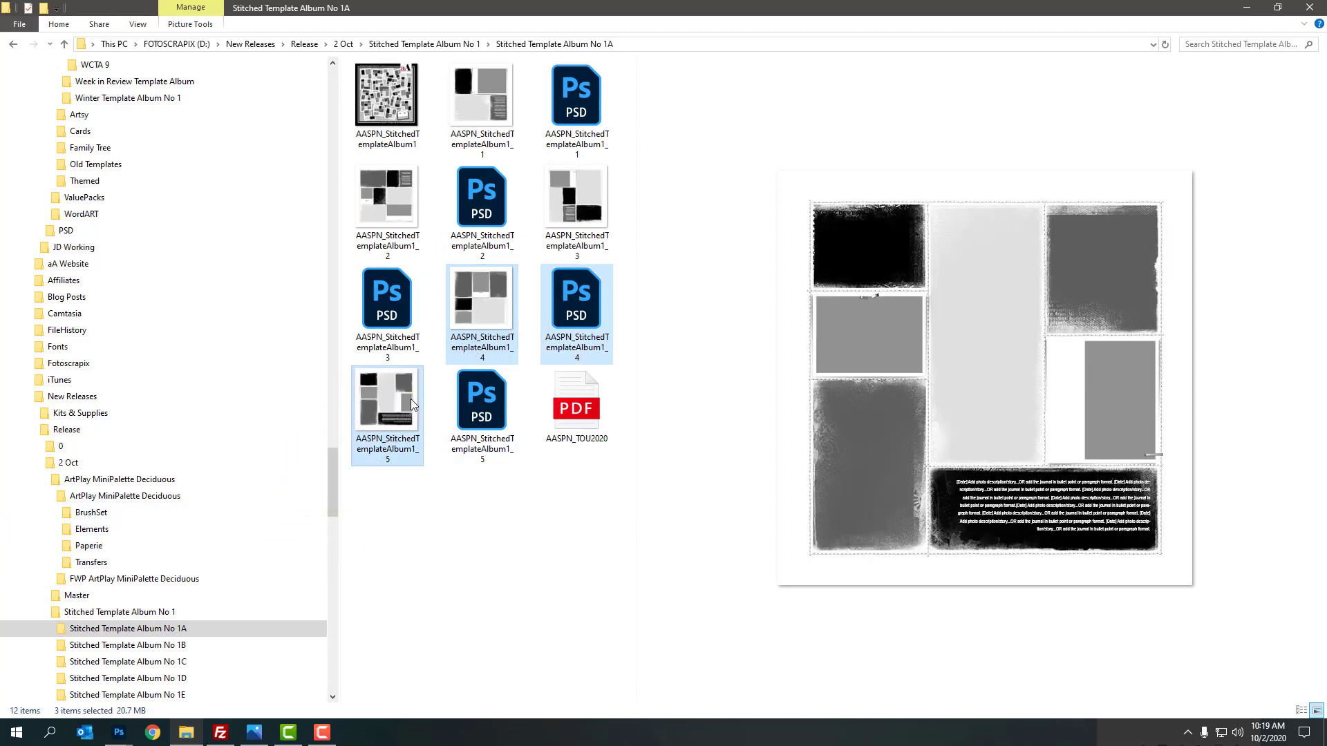
{"action": "left_click", "coordinate": [467, 358]}
{"action": "left_click", "coordinate": [406, 407], "text": "ctrl"}
{"action": "left_click_drag", "start_coordinate": [408, 406], "coordinate": [296, 465]}
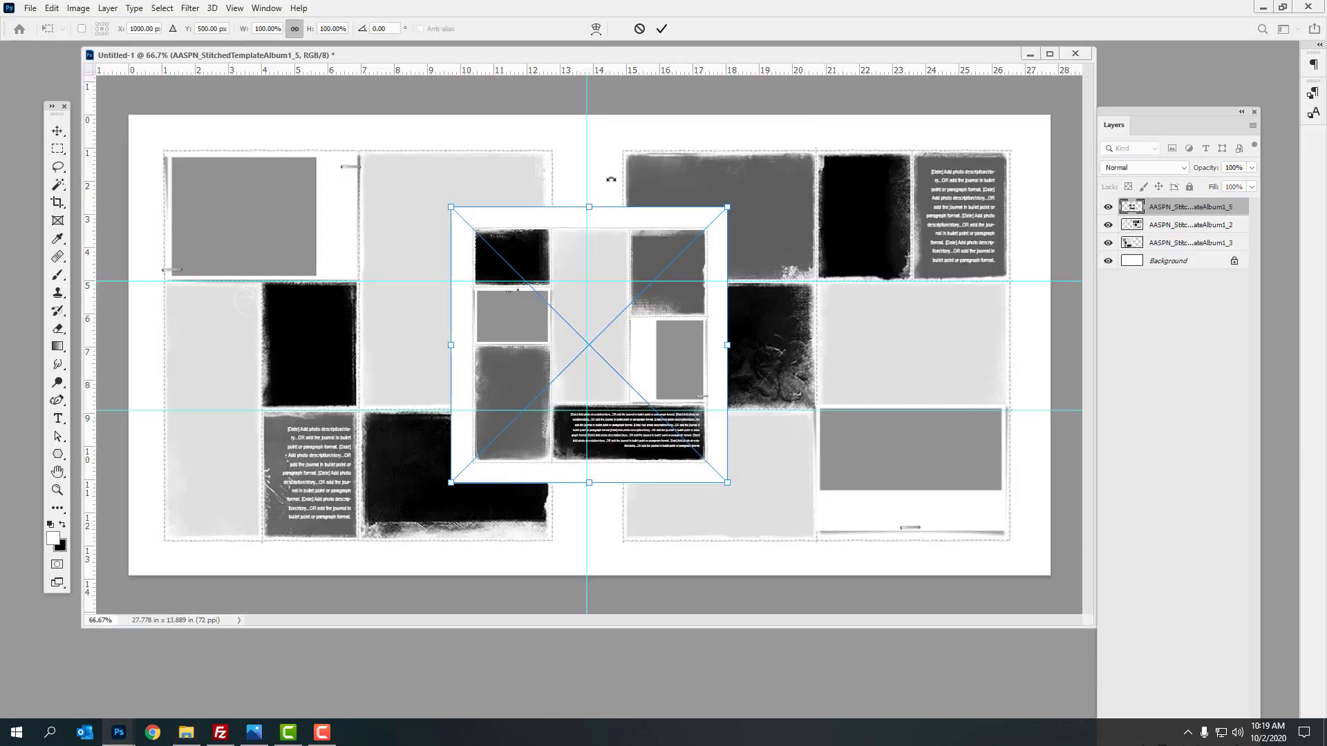
{"action": "left_click", "coordinate": [662, 28]}
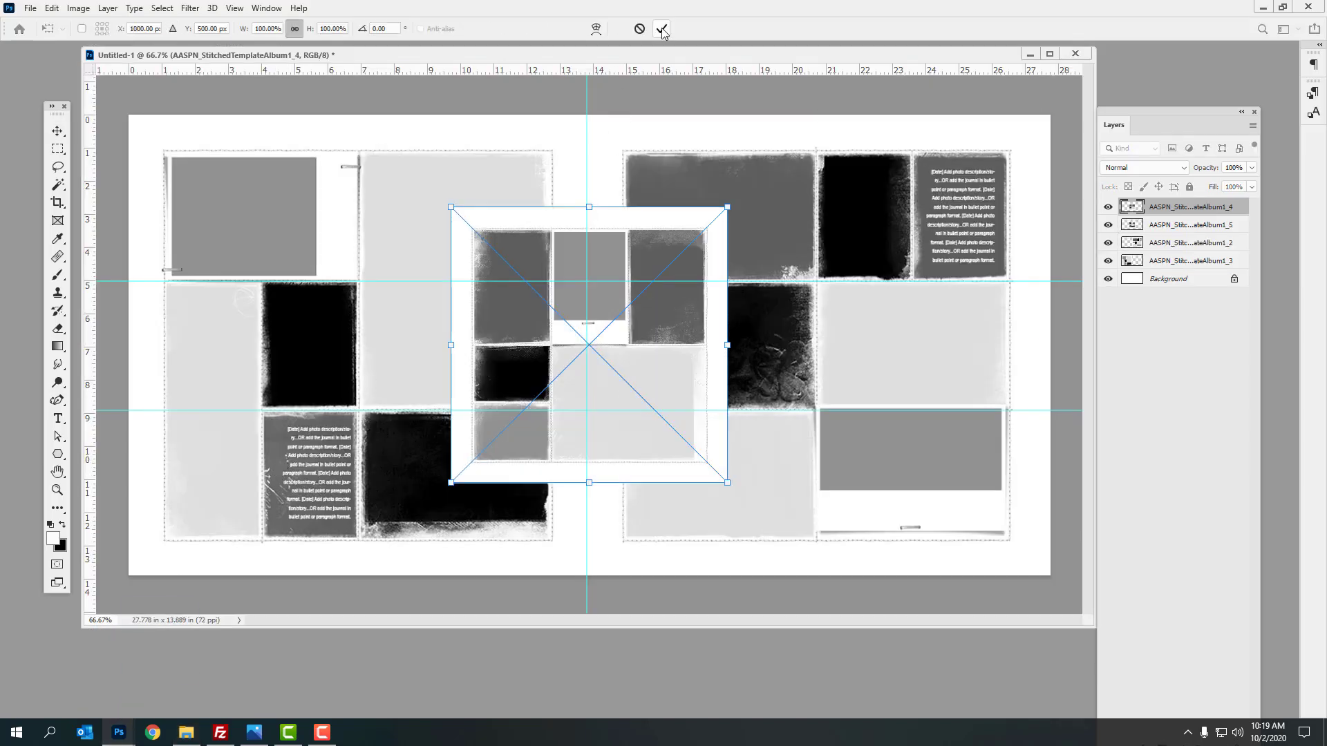
{"action": "left_click", "coordinate": [661, 30]}
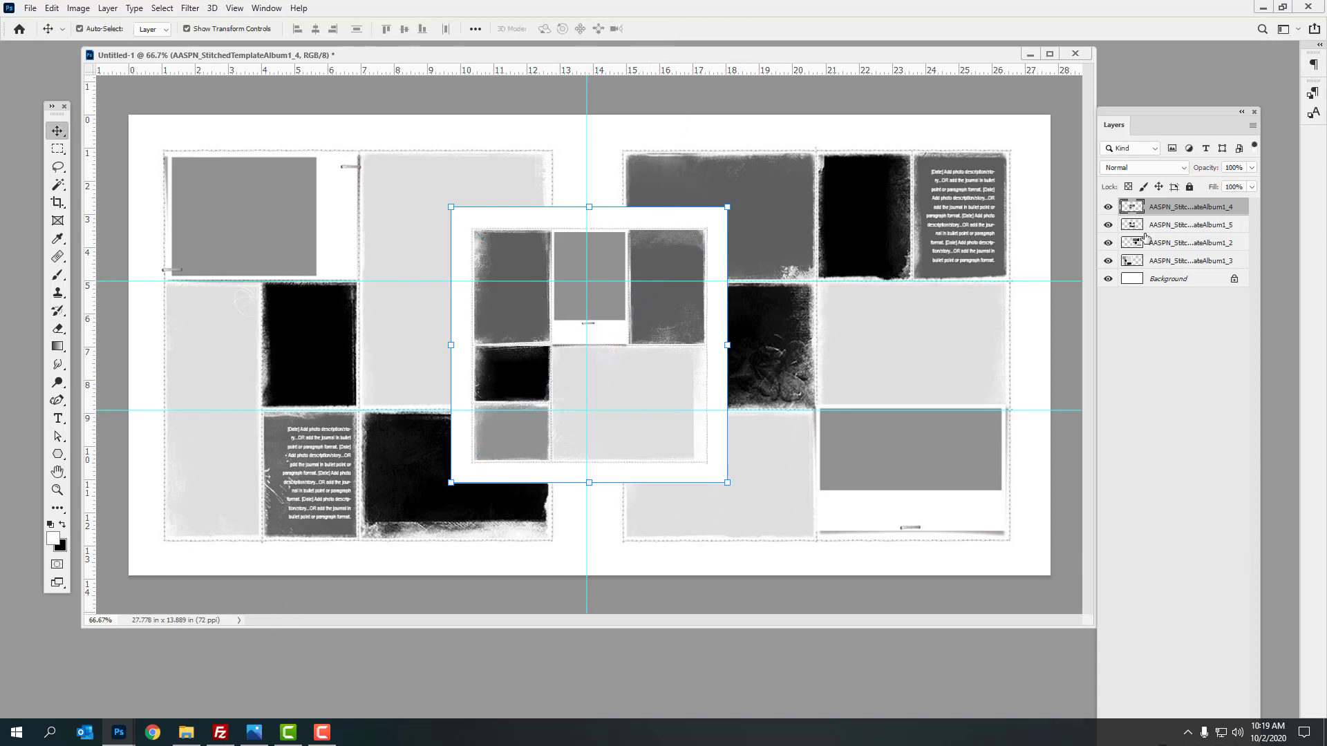
Step: Move the placed pages 1_4 and 1_5 together to the canvas's left half and enlarge them to fill it
{"action": "left_click", "coordinate": [1146, 225], "text": "shift"}
{"action": "left_click_drag", "start_coordinate": [641, 239], "coordinate": [341, 340]}
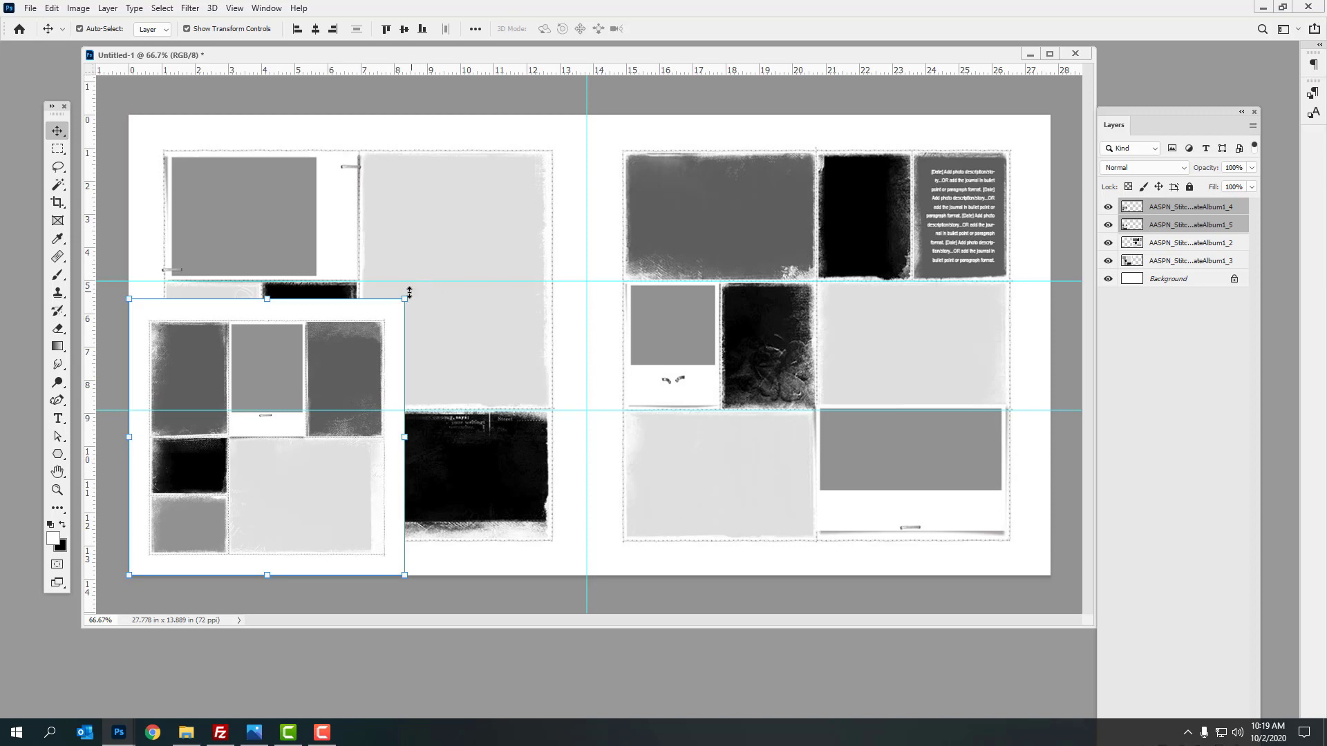
{"action": "left_click_drag", "start_coordinate": [406, 288], "coordinate": [580, 102]}
{"action": "left_click", "coordinate": [685, 29]}
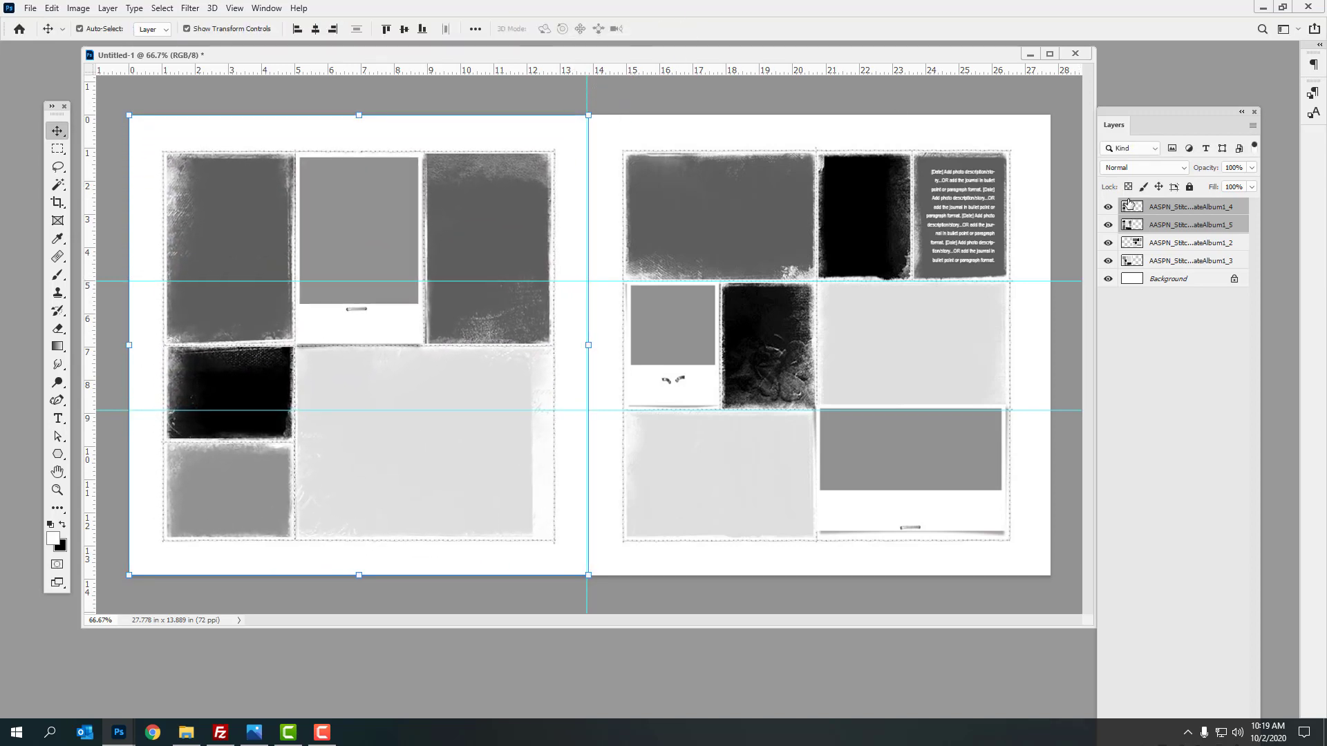
Step: Move page 1_4 onto the canvas's right half beside page 1_5 and add a horizontal guide at about 7 inches
{"action": "left_click", "coordinate": [1132, 205]}
{"action": "left_click_drag", "start_coordinate": [375, 219], "coordinate": [774, 211]}
{"action": "left_click_drag", "start_coordinate": [545, 71], "coordinate": [571, 344]}
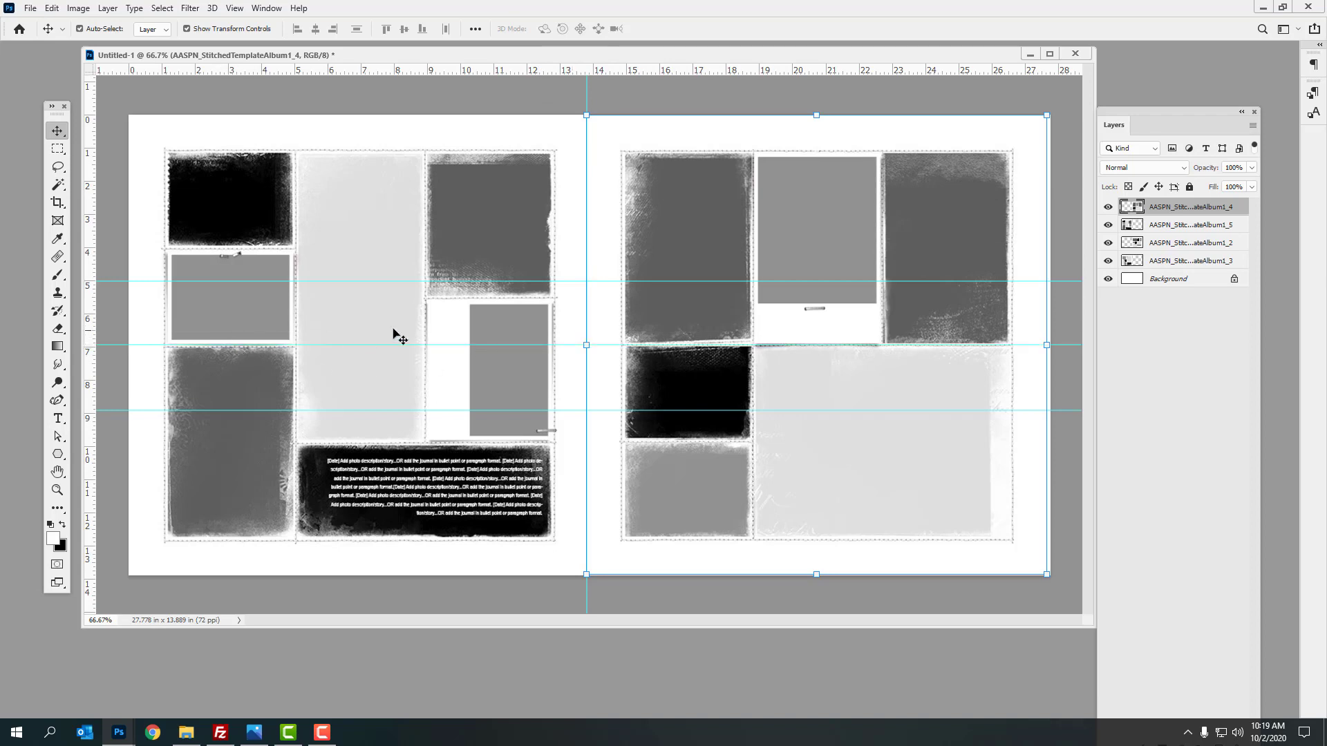
Step: Switch to File Explorer, look through the Stitched Template Album No 1B folder's template previews, and return to Photoshop
{"action": "left_click", "coordinate": [186, 732]}
{"action": "left_click", "coordinate": [464, 49]}
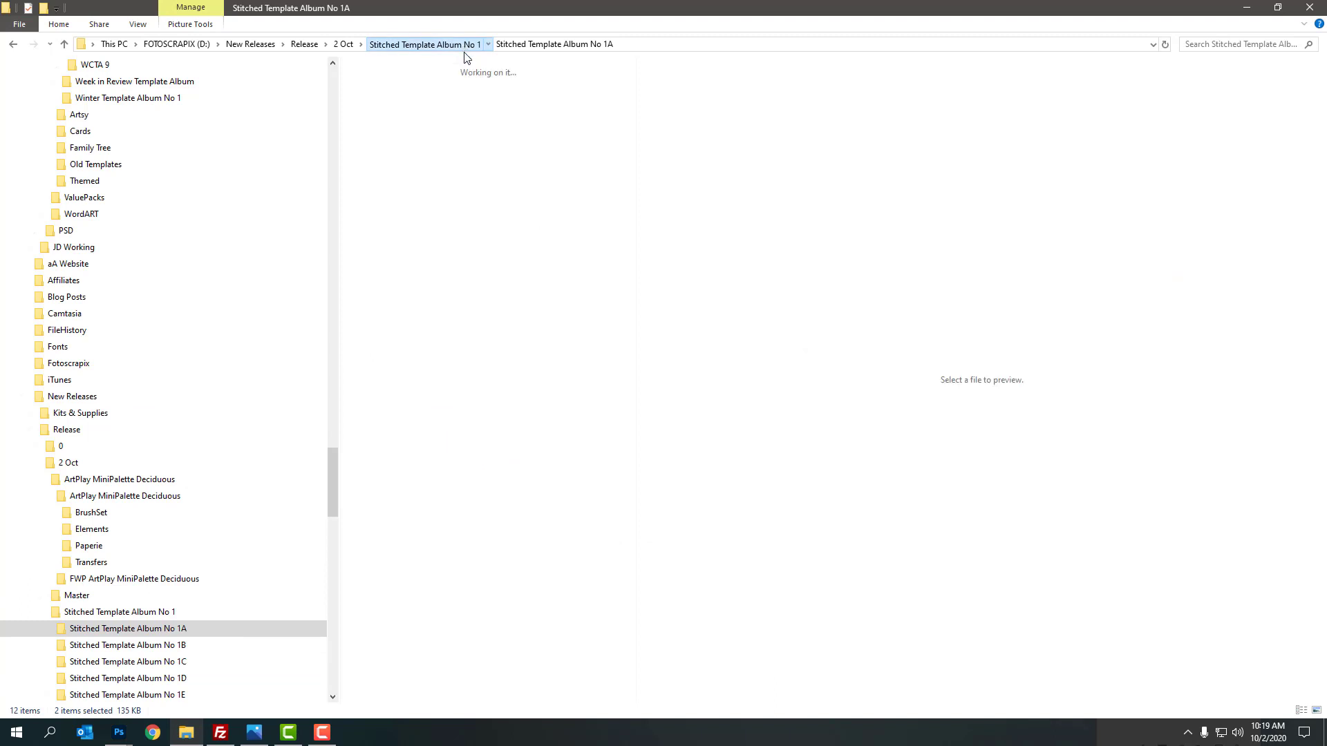
{"action": "double_click", "coordinate": [442, 104]}
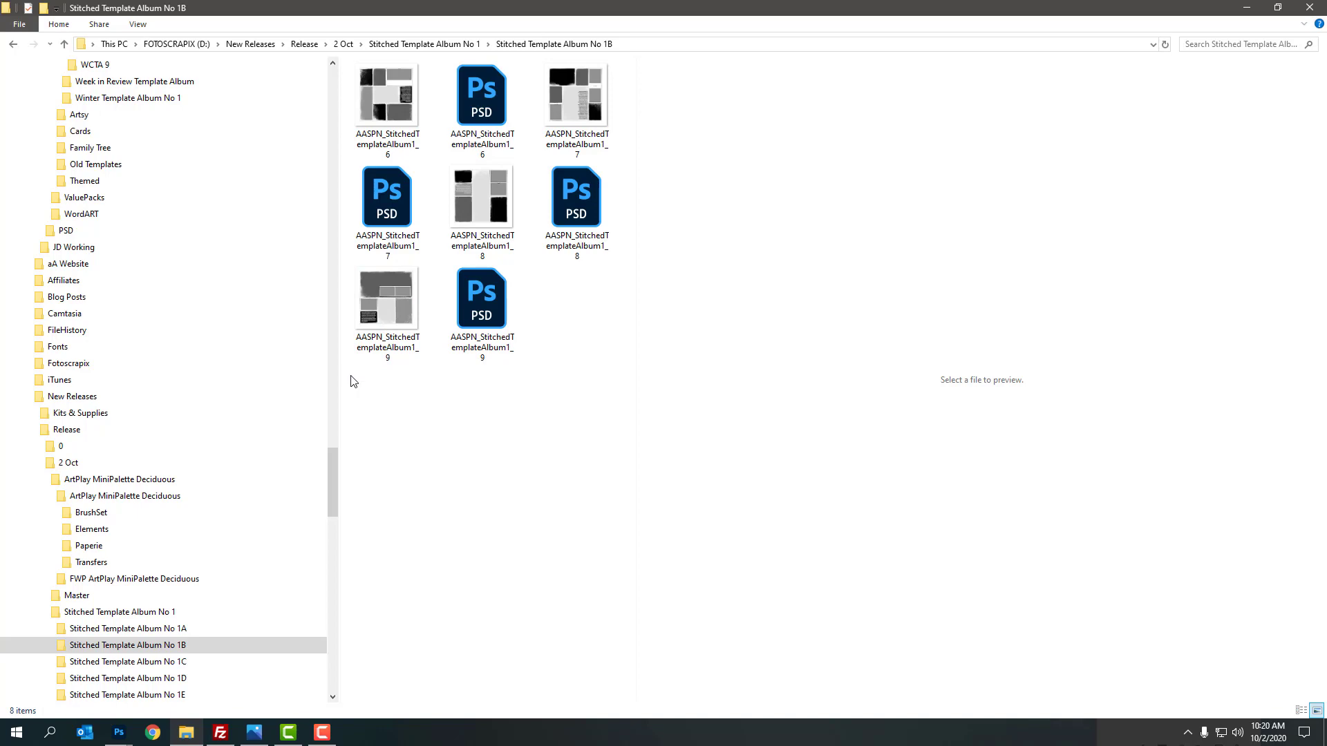
{"action": "right_click", "coordinate": [433, 360]}
{"action": "left_click", "coordinate": [558, 221]}
{"action": "left_click", "coordinate": [120, 737]}
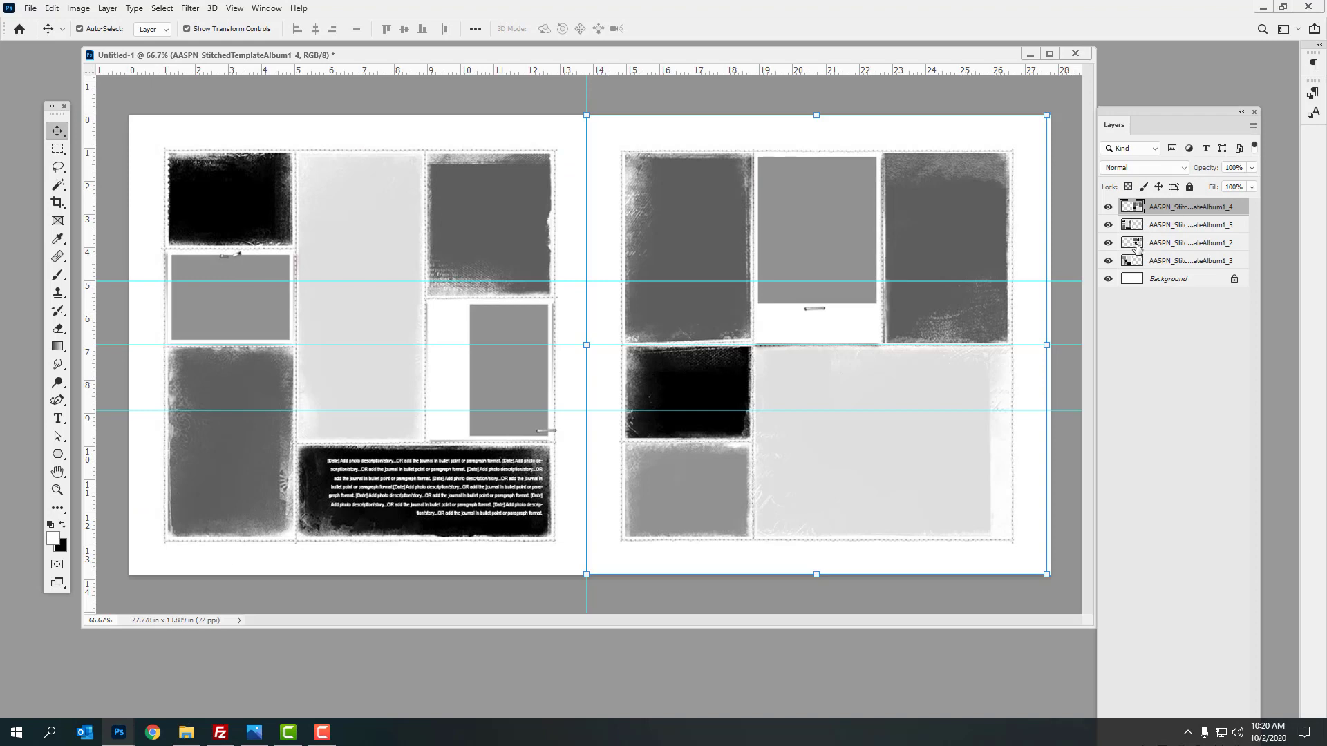
Step: Bring the AASPN_StitchedTemplateAlbum1_2 layer to the top of the layer stack and remove the horizontal guide at about 5 inches
{"action": "left_click_drag", "start_coordinate": [1137, 247], "coordinate": [1137, 207]}
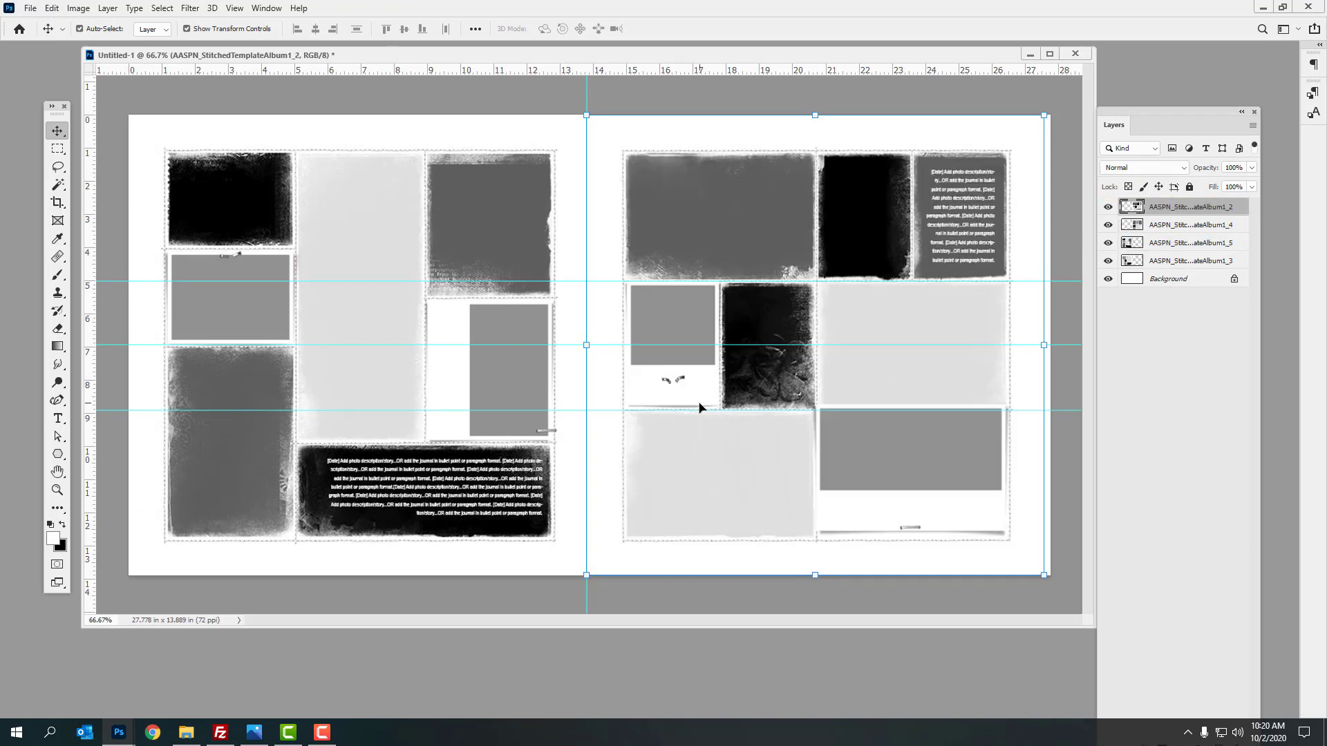
{"action": "left_click_drag", "start_coordinate": [599, 281], "coordinate": [590, 63]}
Step: Switch to File Explorer and preview iDSD2020_SpecialOffer1000 from the ArtPlay MiniPalette Deciduous folder under 2 Oct, with the preview area widened
{"action": "left_click", "coordinate": [191, 734]}
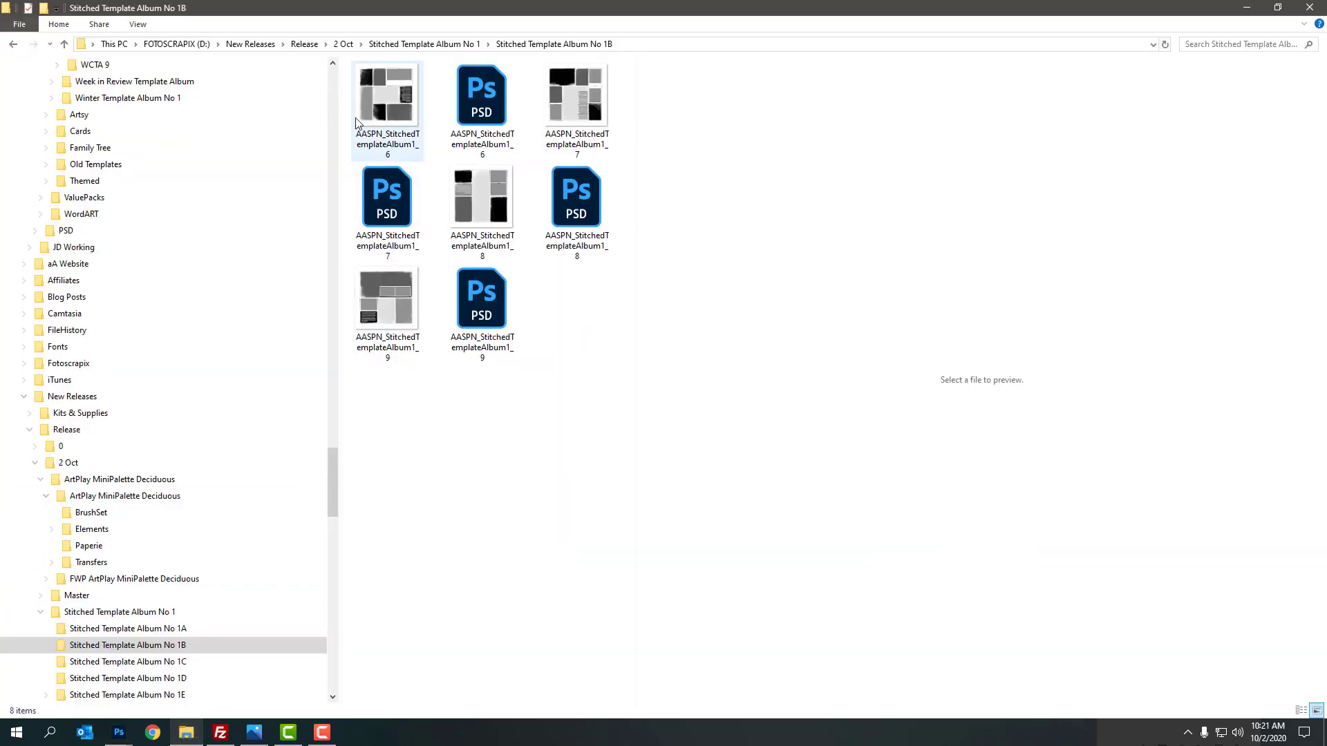
{"action": "left_click", "coordinate": [343, 43]}
{"action": "double_click", "coordinate": [391, 152]}
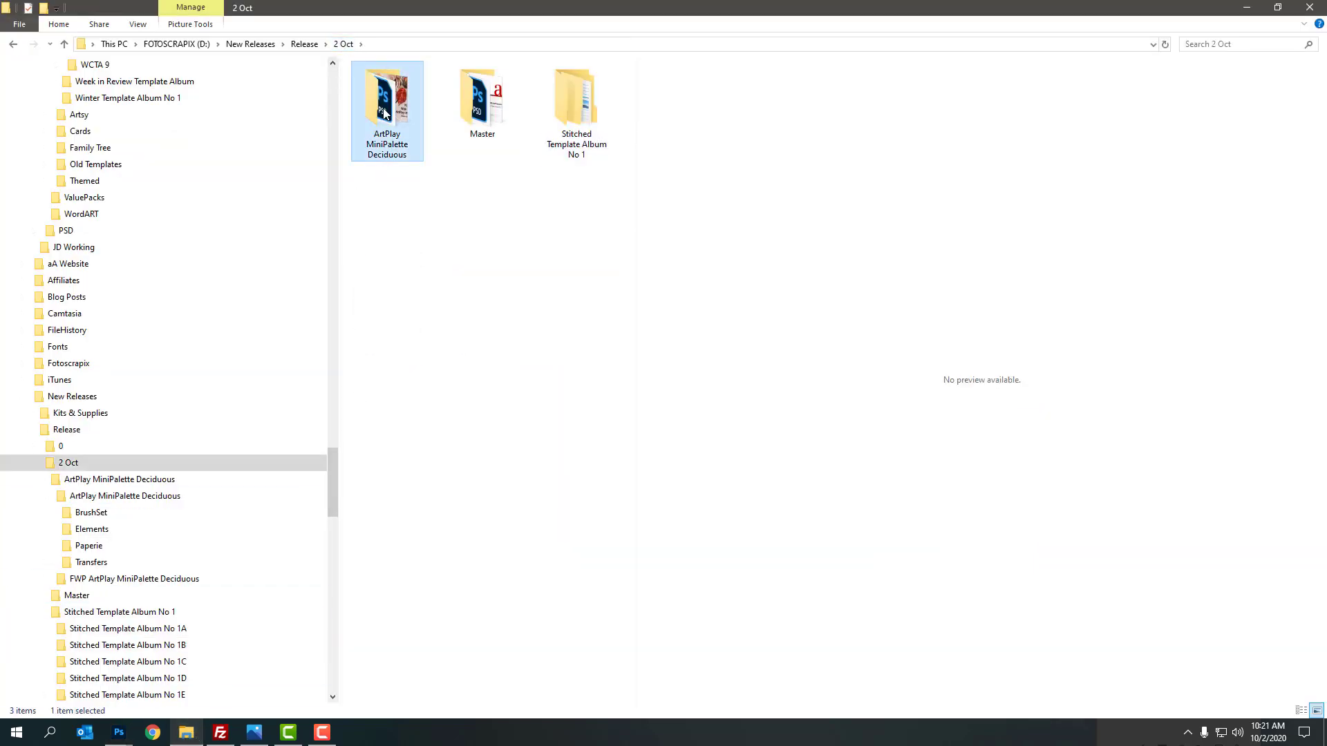
{"action": "left_click_drag", "start_coordinate": [628, 413], "coordinate": [629, 561]}
{"action": "left_click", "coordinate": [568, 484]}
{"action": "left_click", "coordinate": [545, 553]}
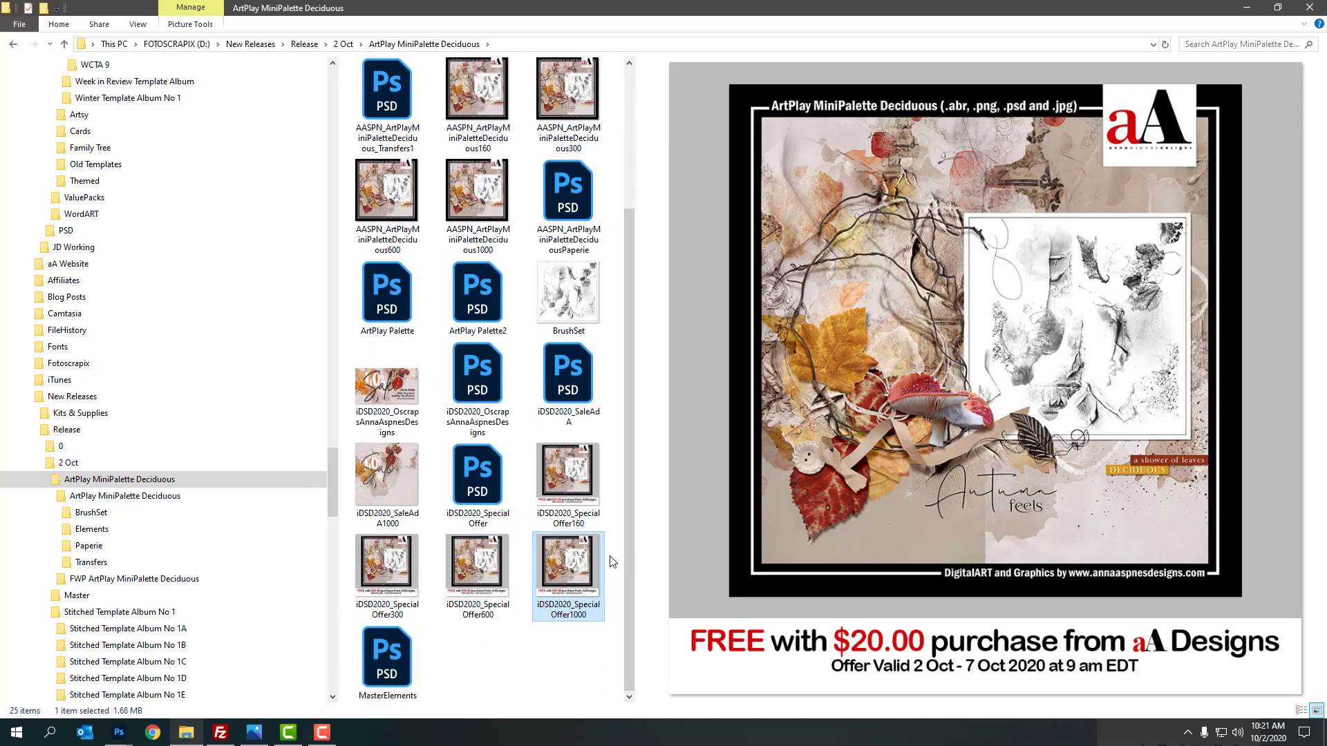
{"action": "left_click_drag", "start_coordinate": [639, 532], "coordinate": [460, 532]}
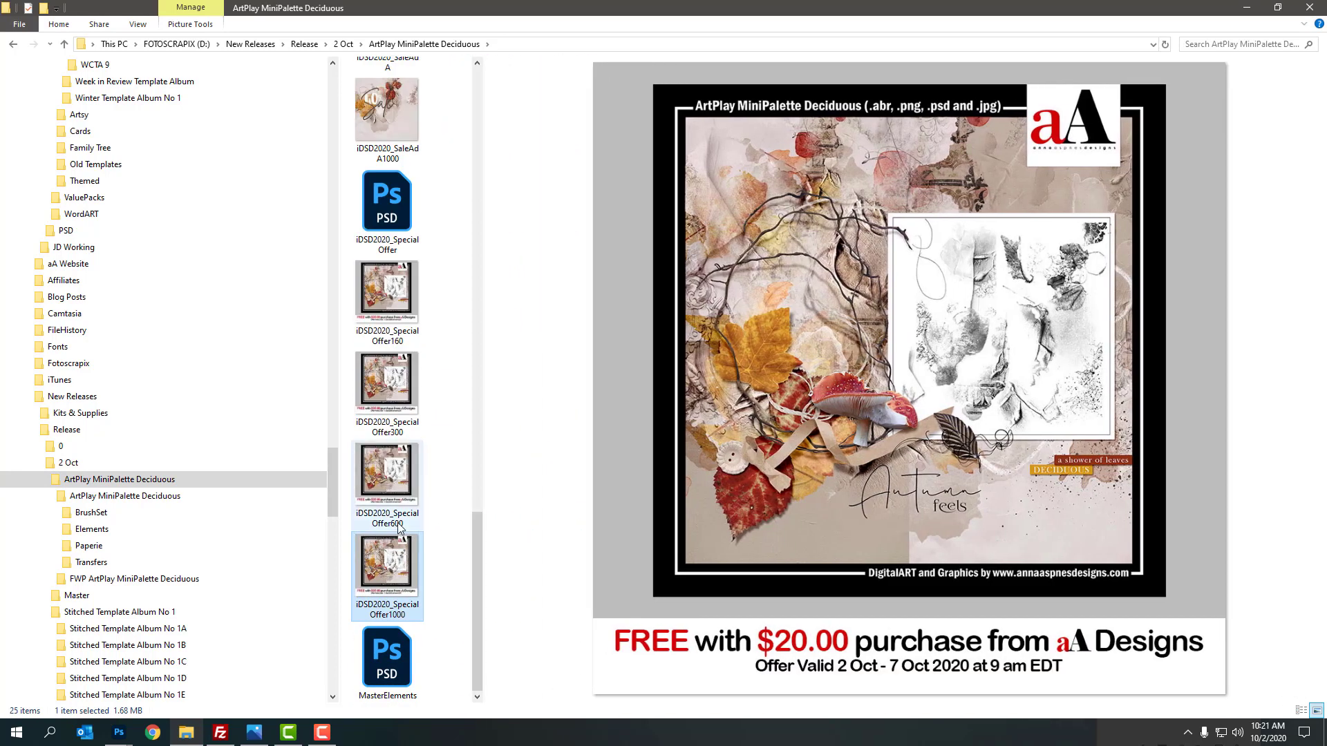